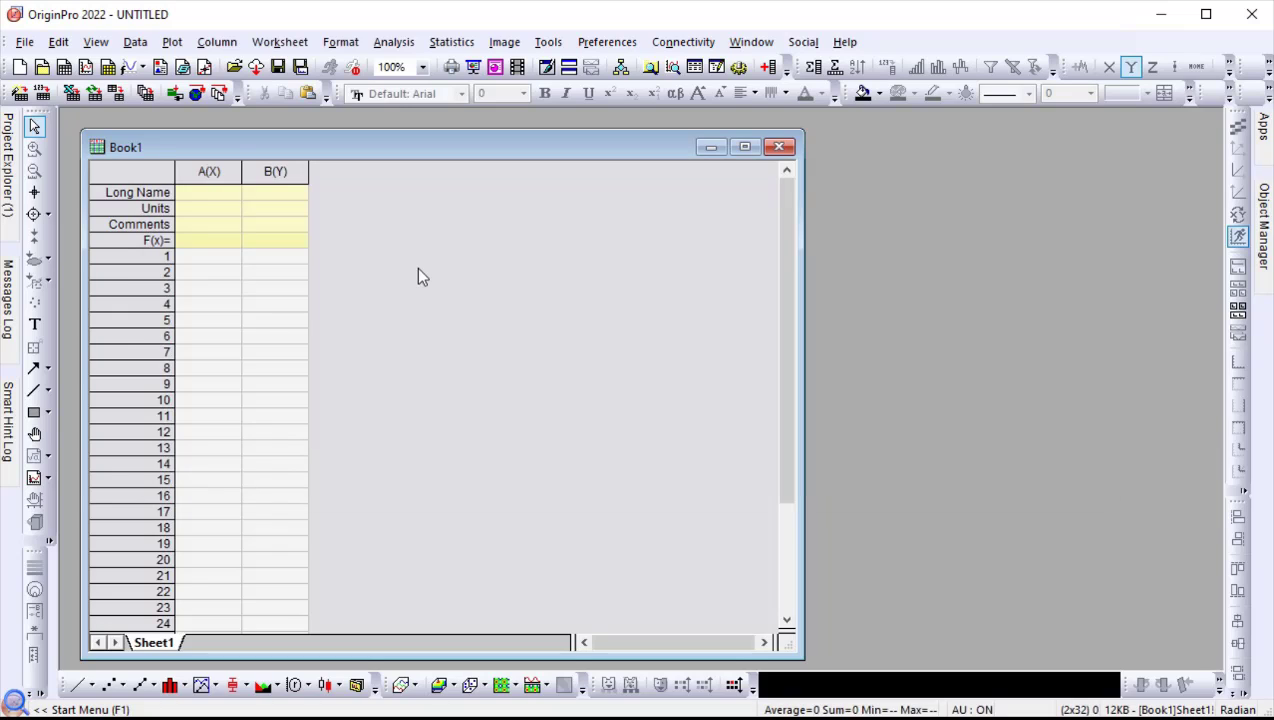
Queue Sensor01.dat, Sensor02.dat and Sensor03.dat for a Multiple ASCII import, listing only .dat files.
left_click(140, 45)
mouse_move(280, 288)
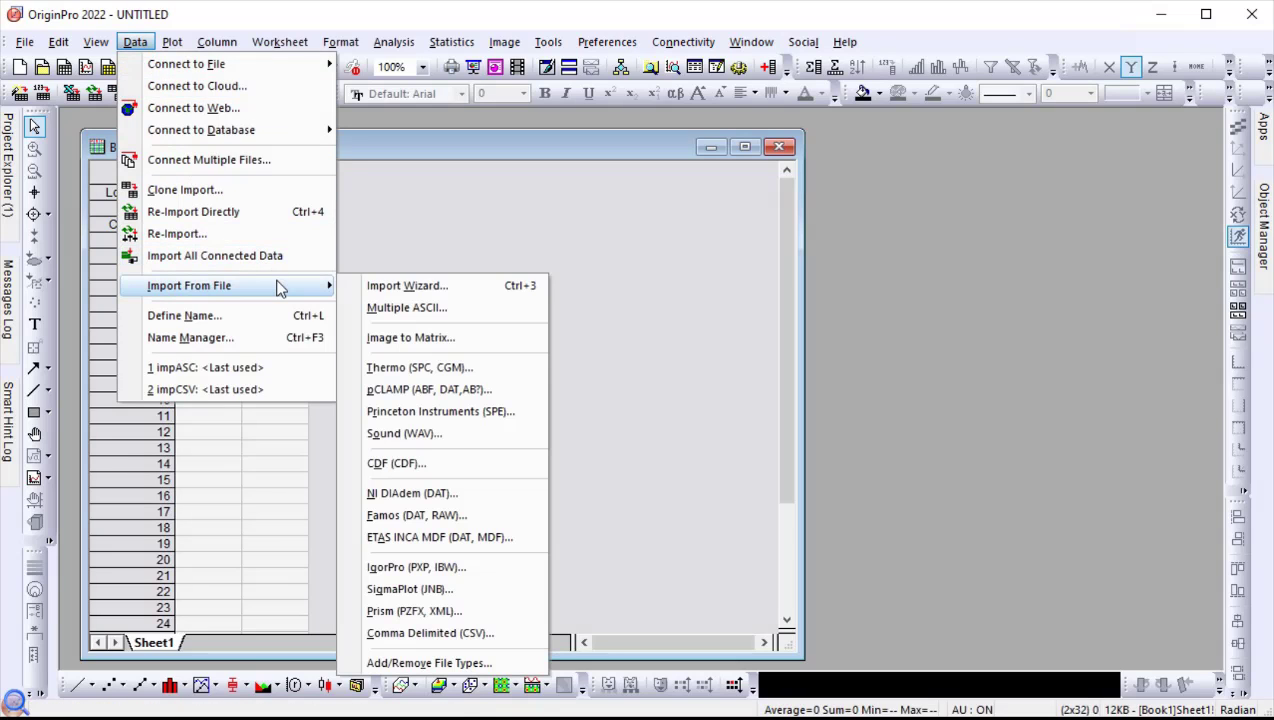
left_click(490, 310)
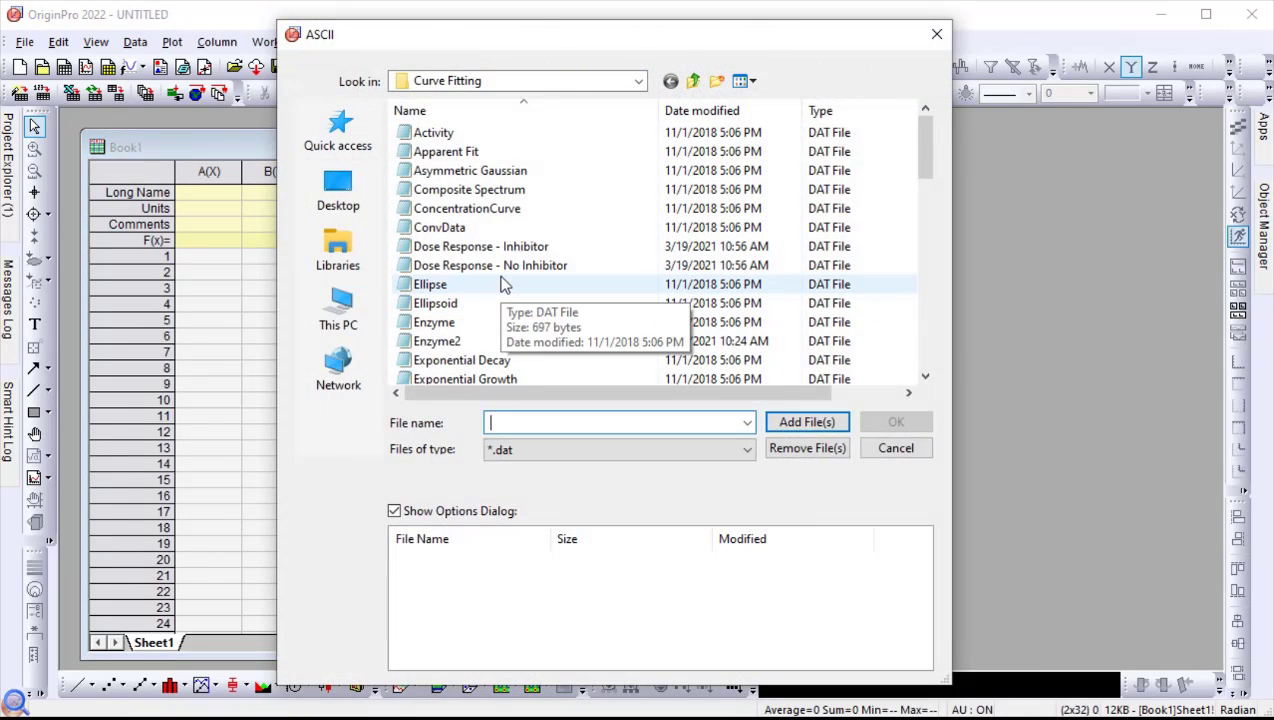
left_click(546, 453)
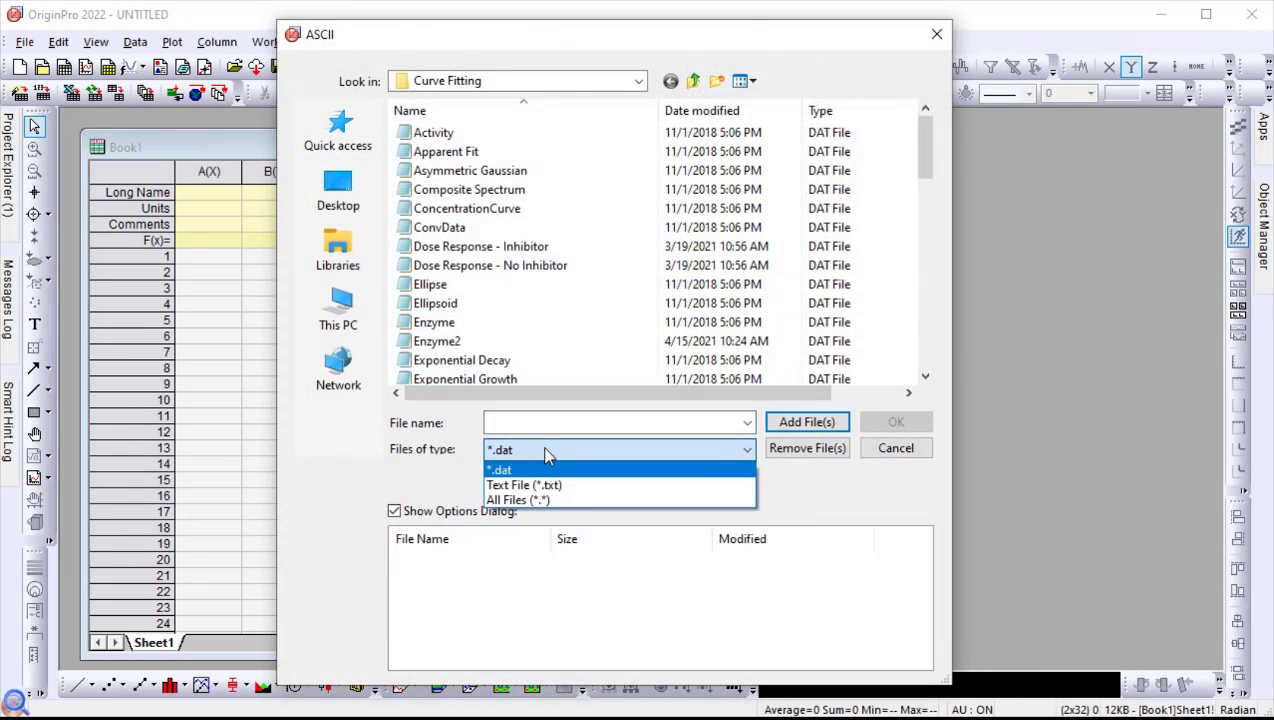
left_click(546, 455)
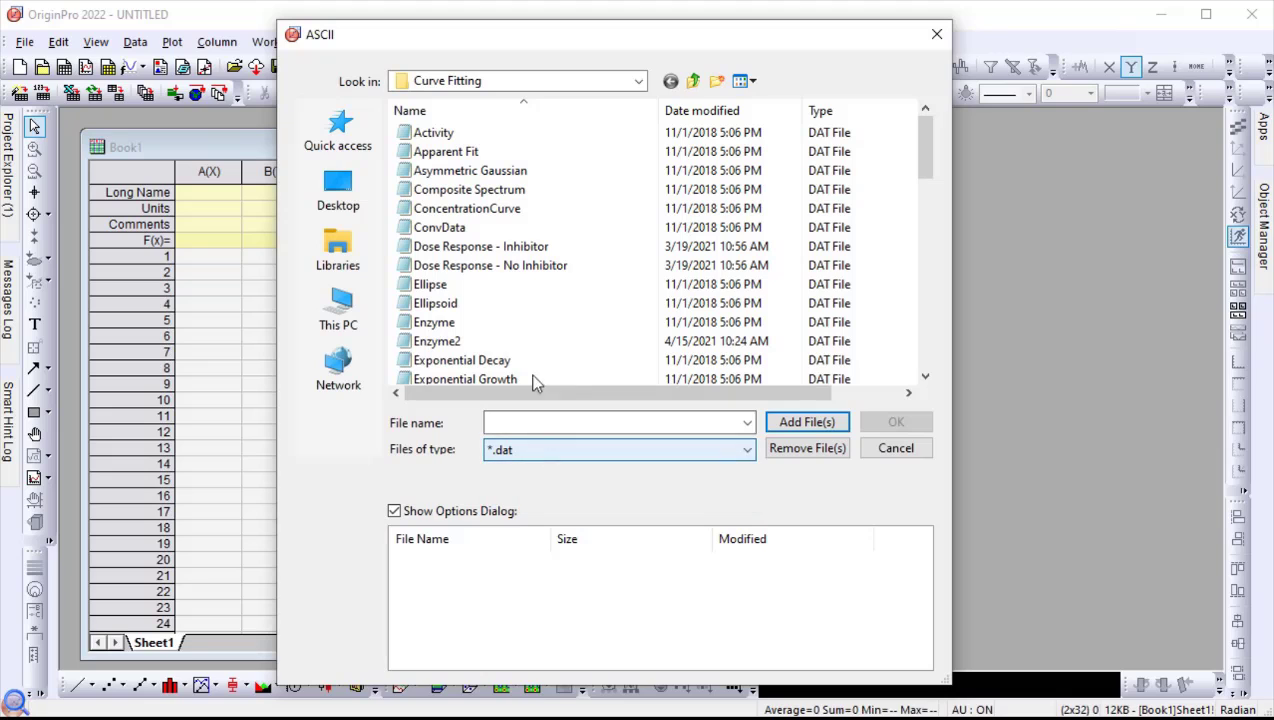
left_click(474, 274)
type("sor01")
left_click(459, 168, "shift")
left_click(790, 424)
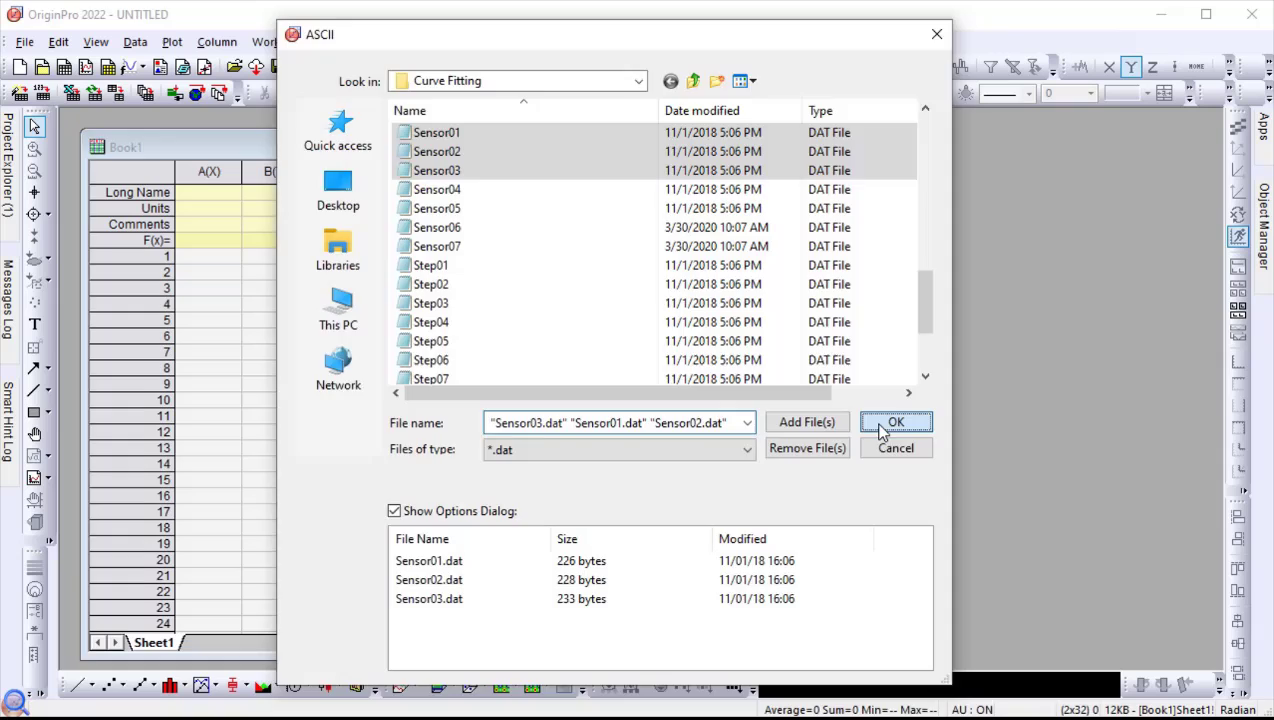
left_click(896, 422)
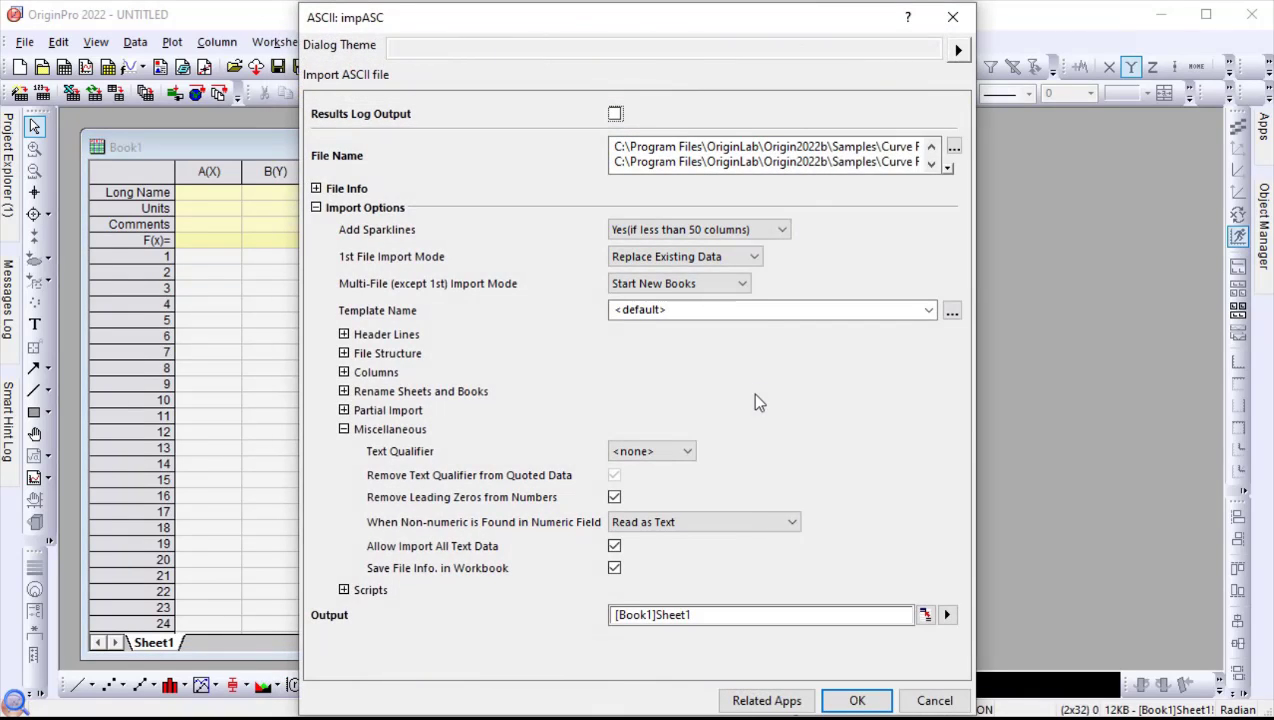
Keep Replace Existing Data for the first file and set Multi-File Import Mode to Start New Columns.
left_click(755, 258)
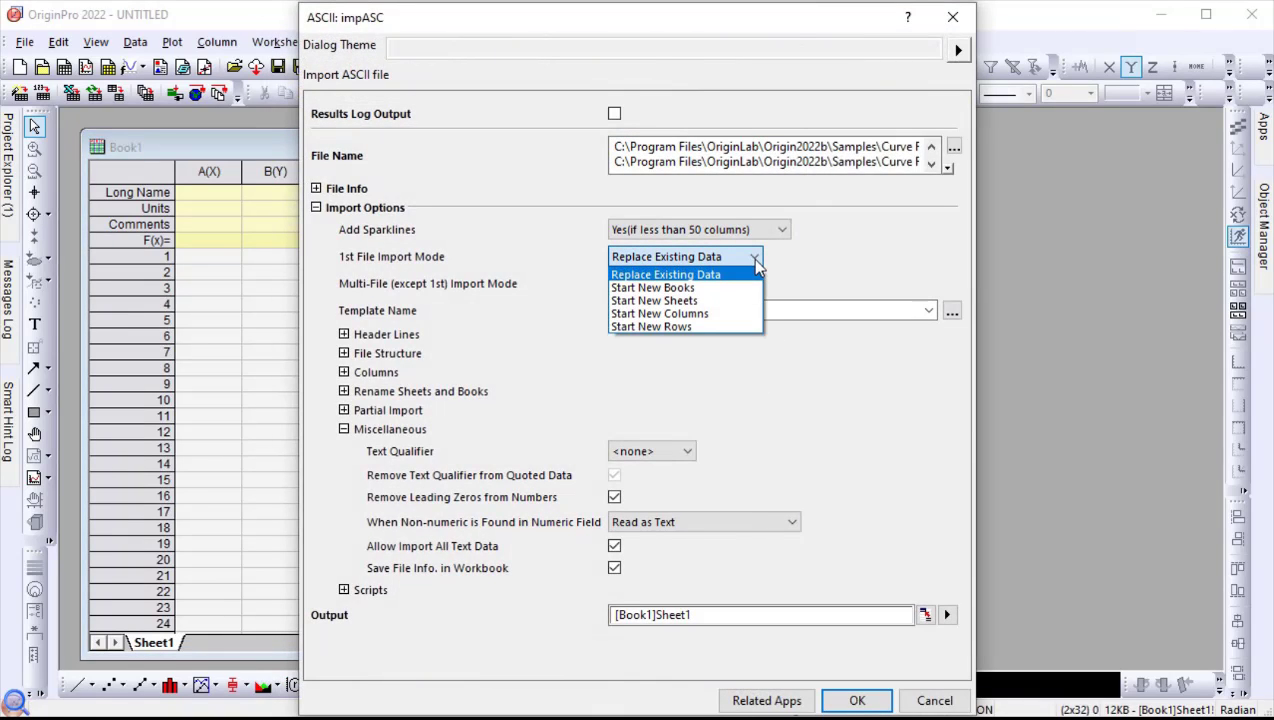
left_click(757, 262)
left_click(746, 284)
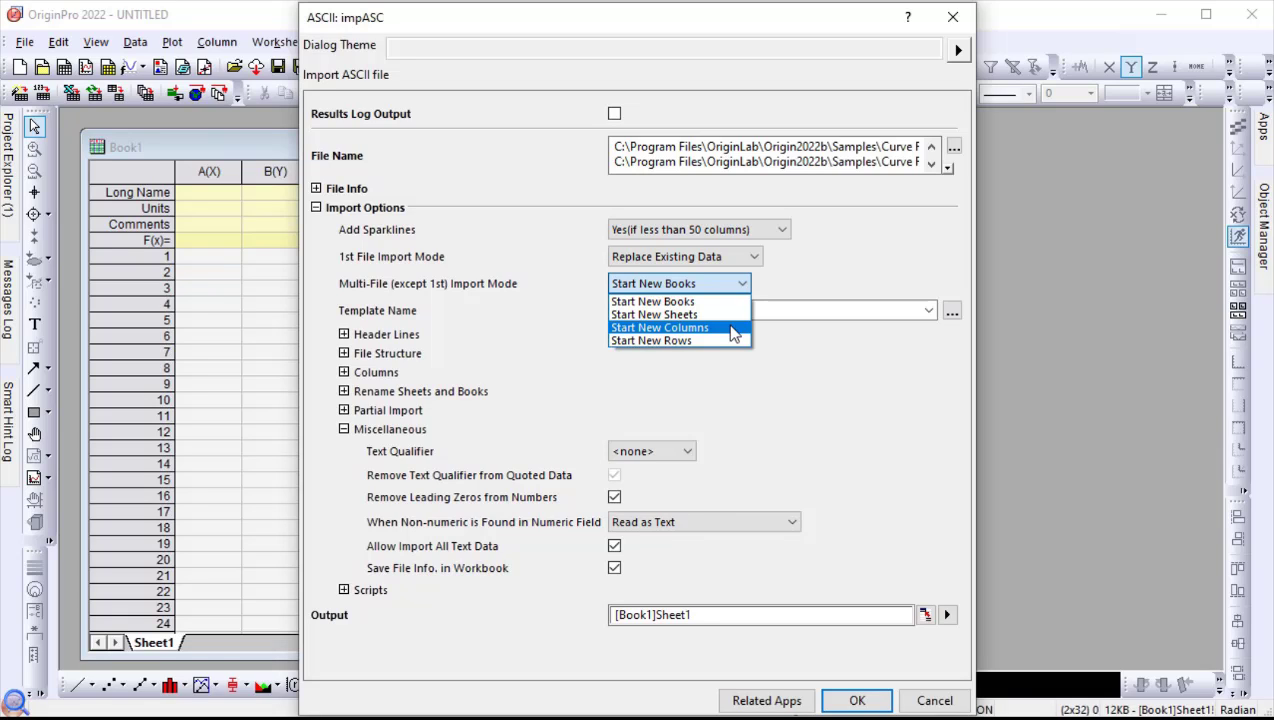
left_click(733, 328)
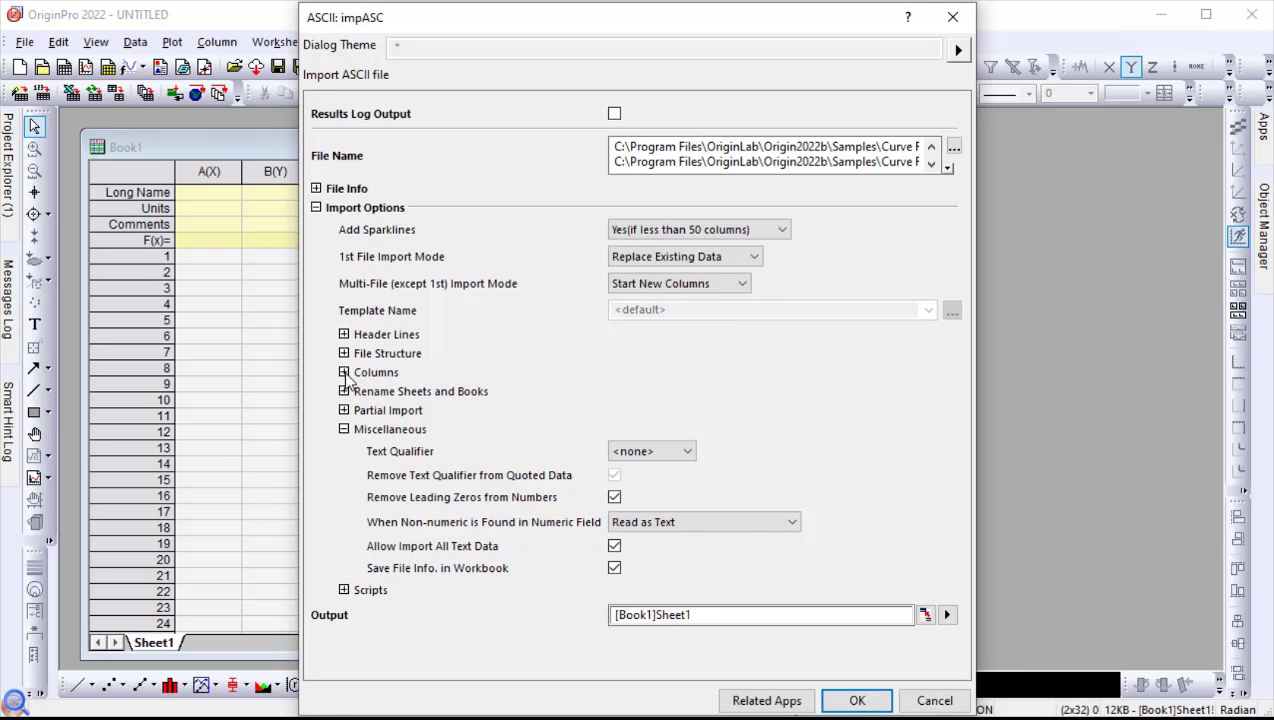
Set the import's Column Designations to XY pairs.
left_click(344, 373)
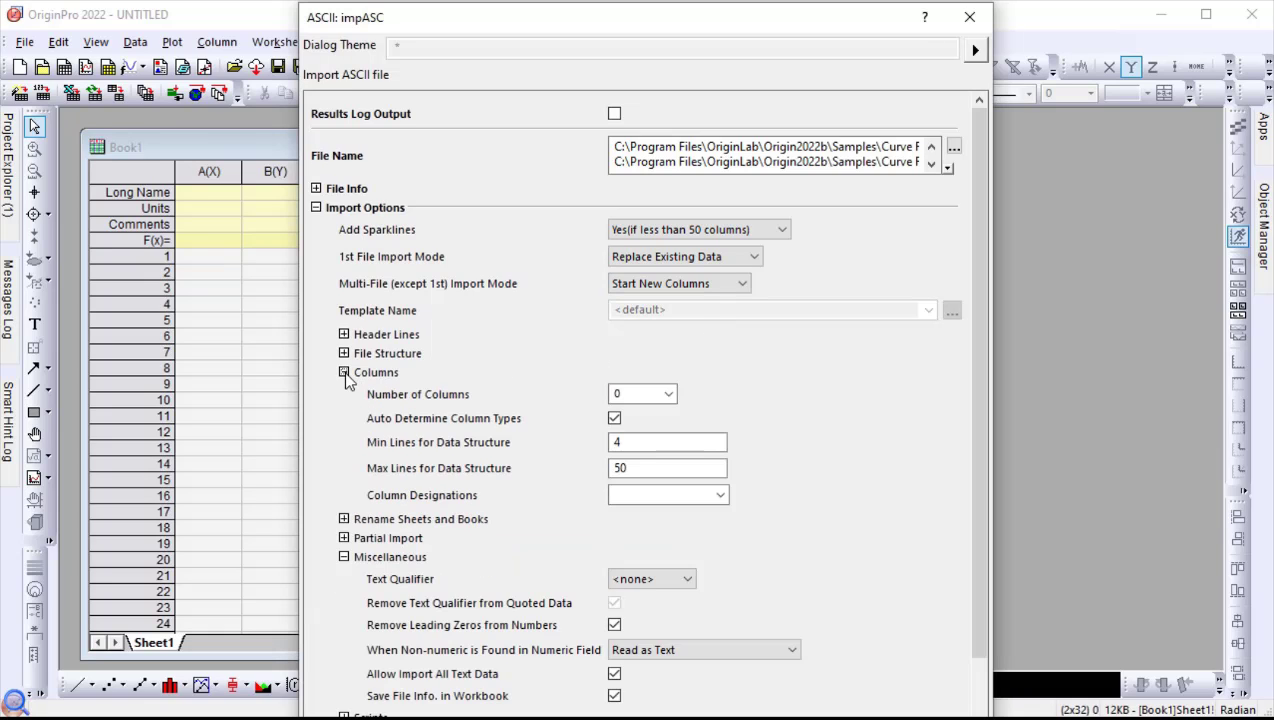
left_click(720, 494)
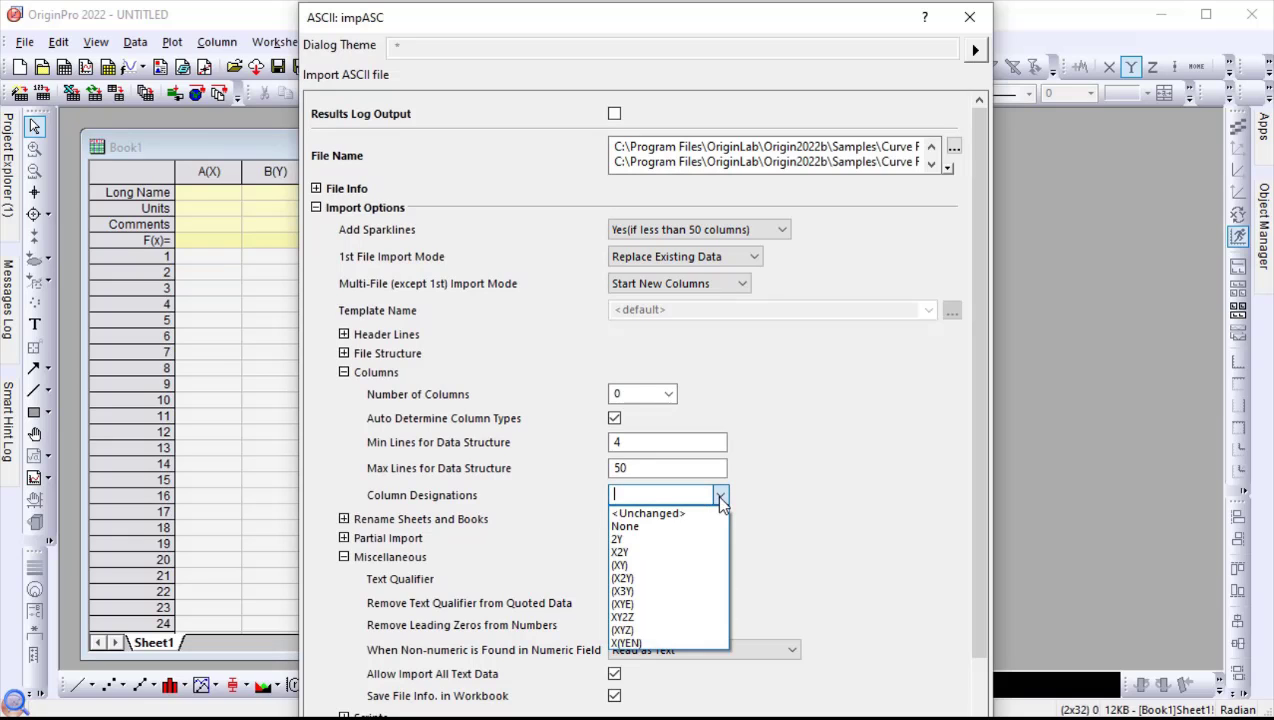
left_click(668, 566)
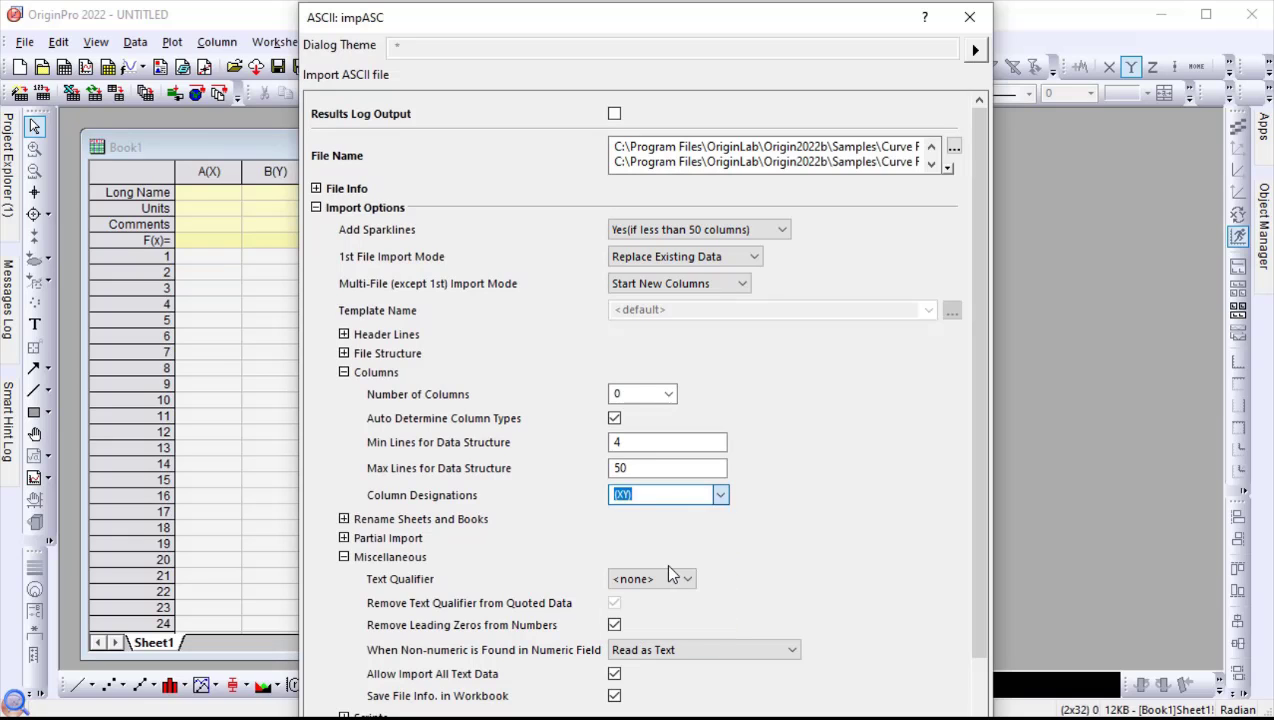
left_click(344, 372)
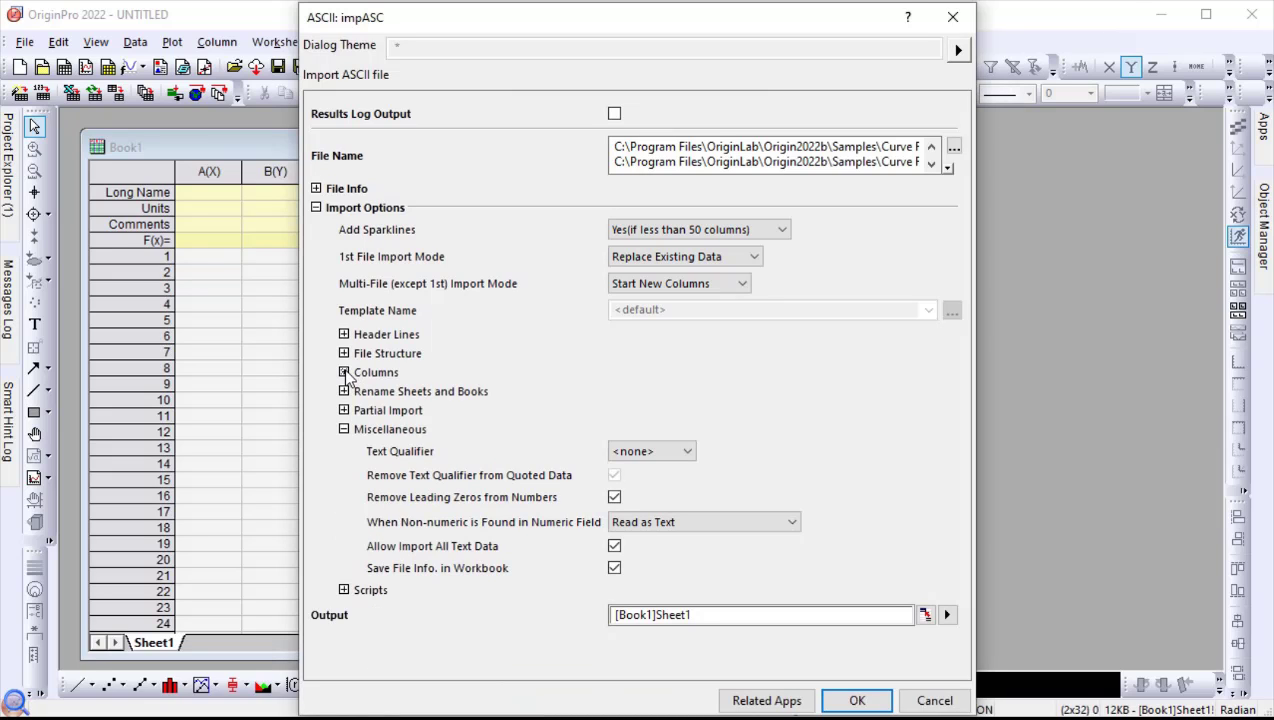
Turn off sheet, book and comment renaming, add a filename parameter row, and import into Book1.
left_click(344, 391)
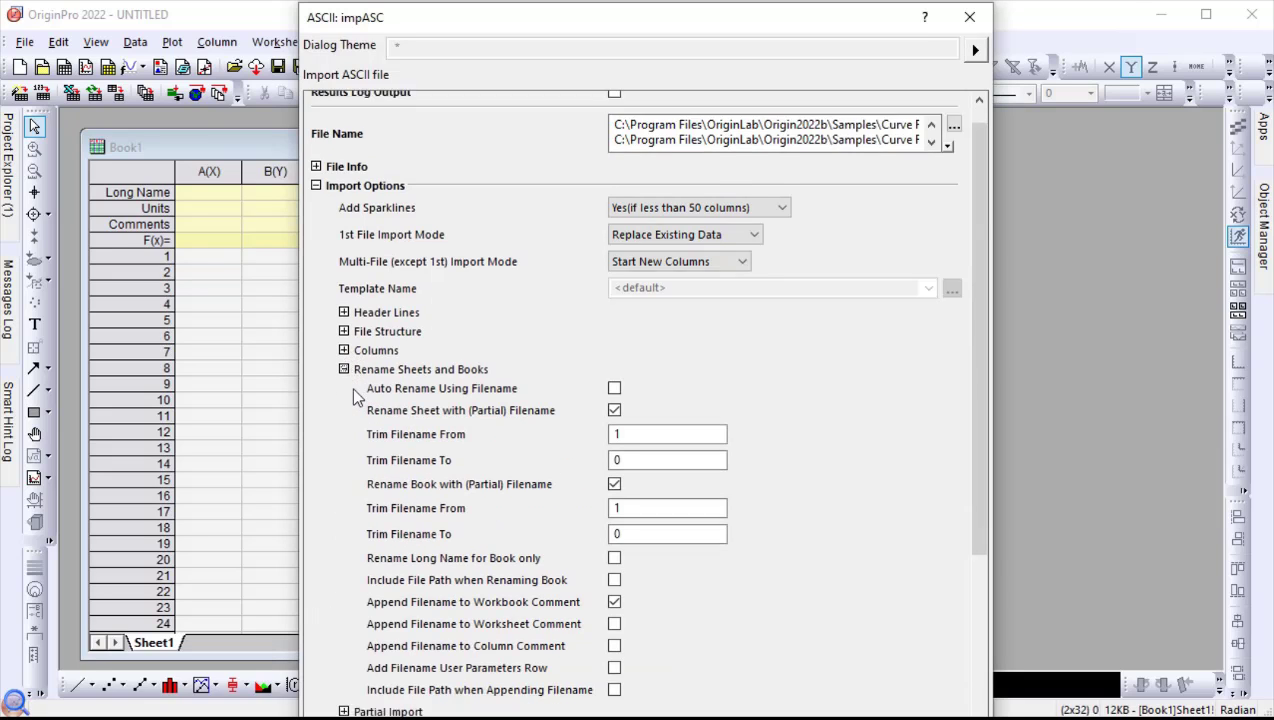
scroll(352, 397, "down", 2)
left_click(614, 257)
left_click(614, 330)
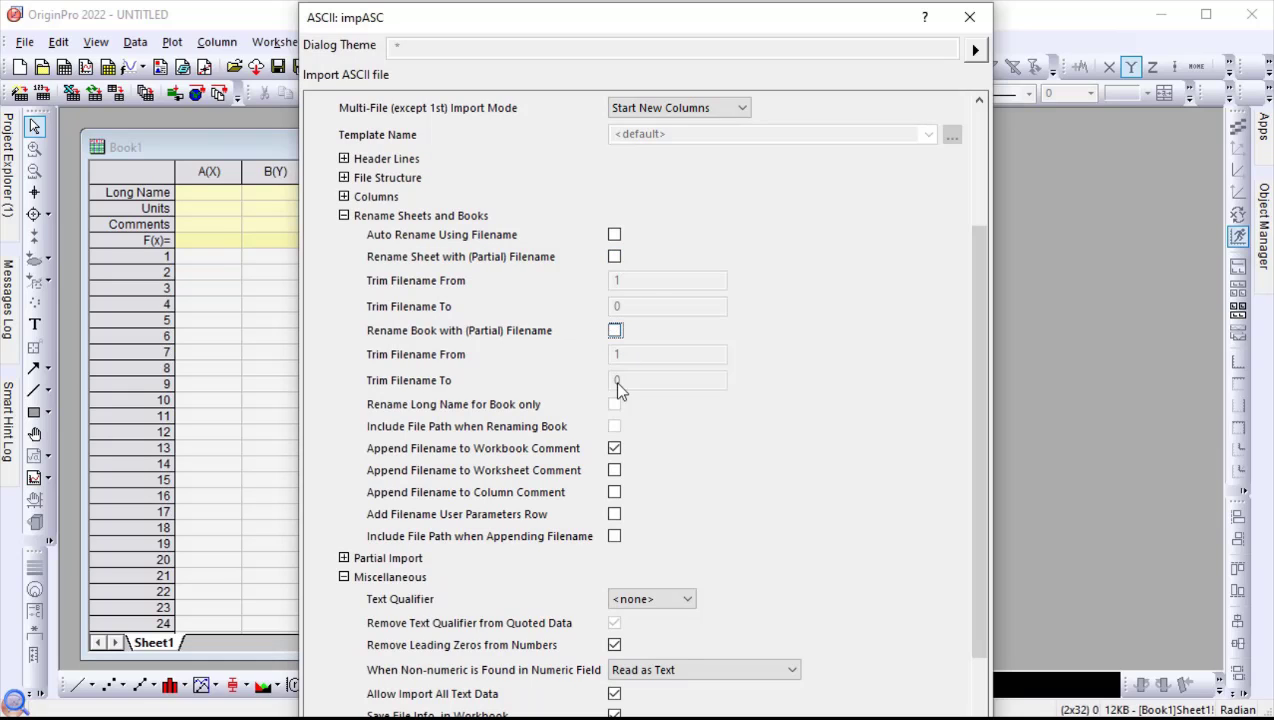
left_click(615, 448)
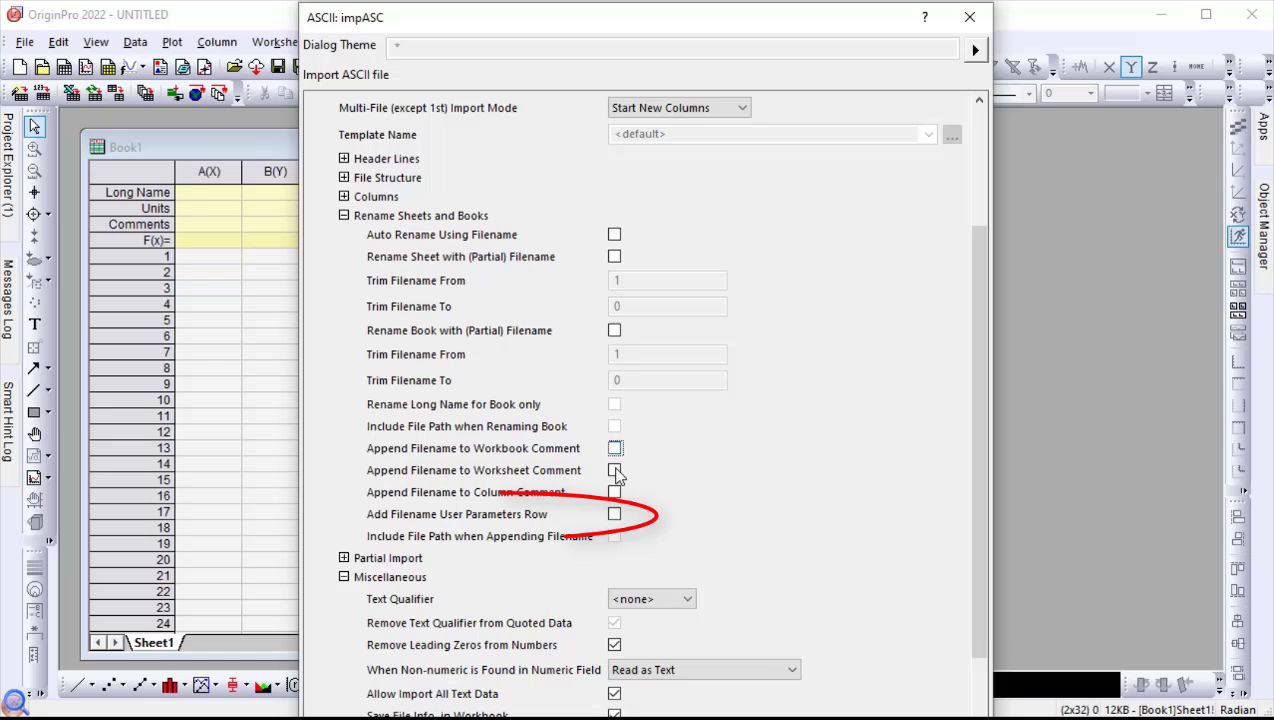
left_click(615, 514)
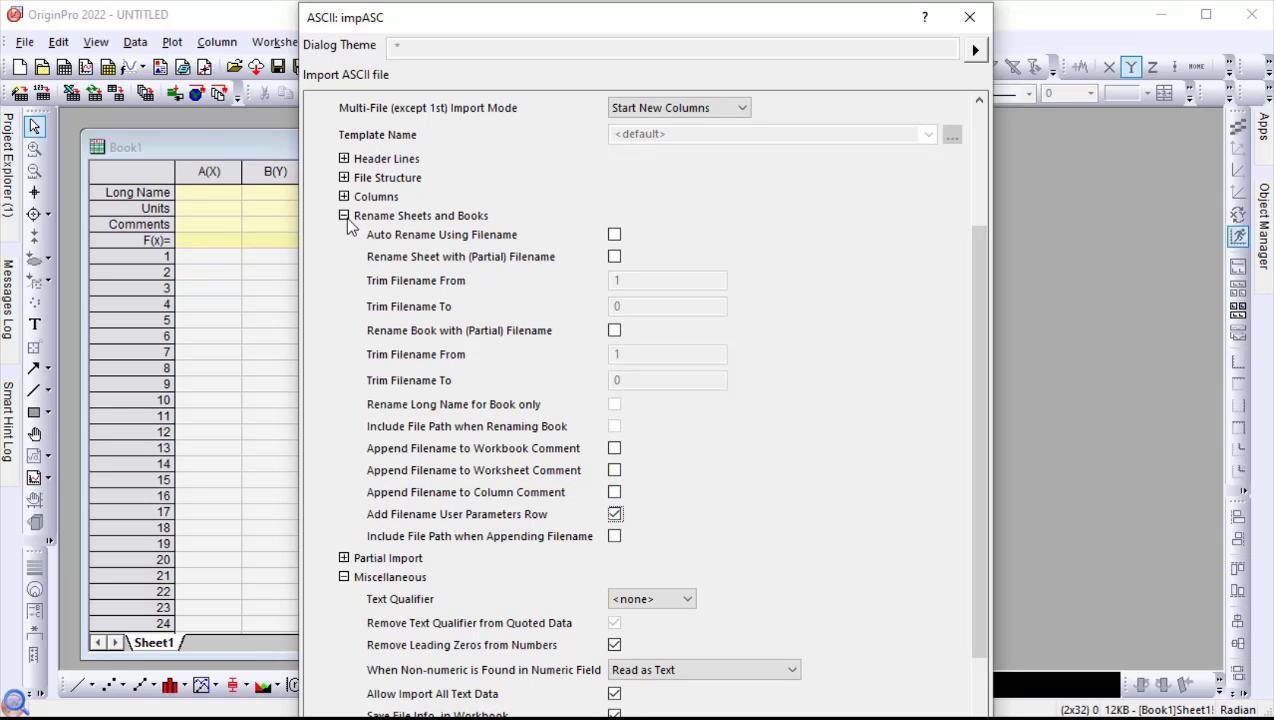
left_click(346, 219)
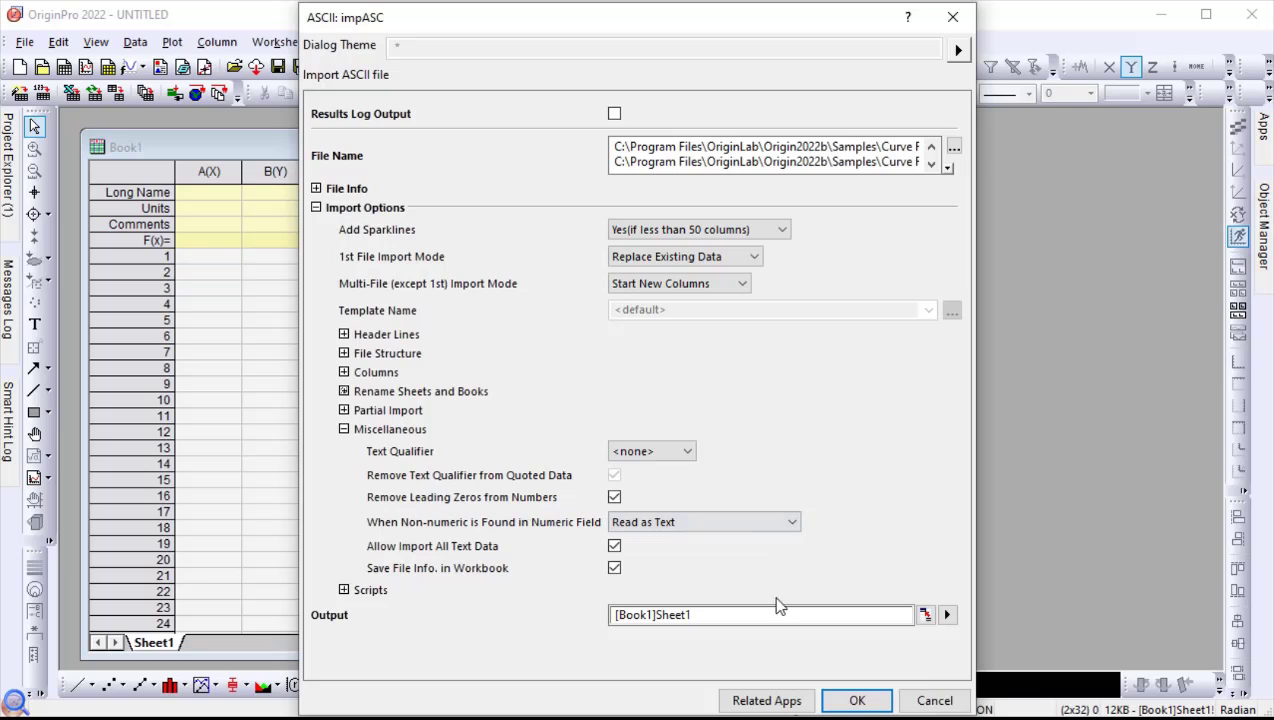
left_click(845, 700)
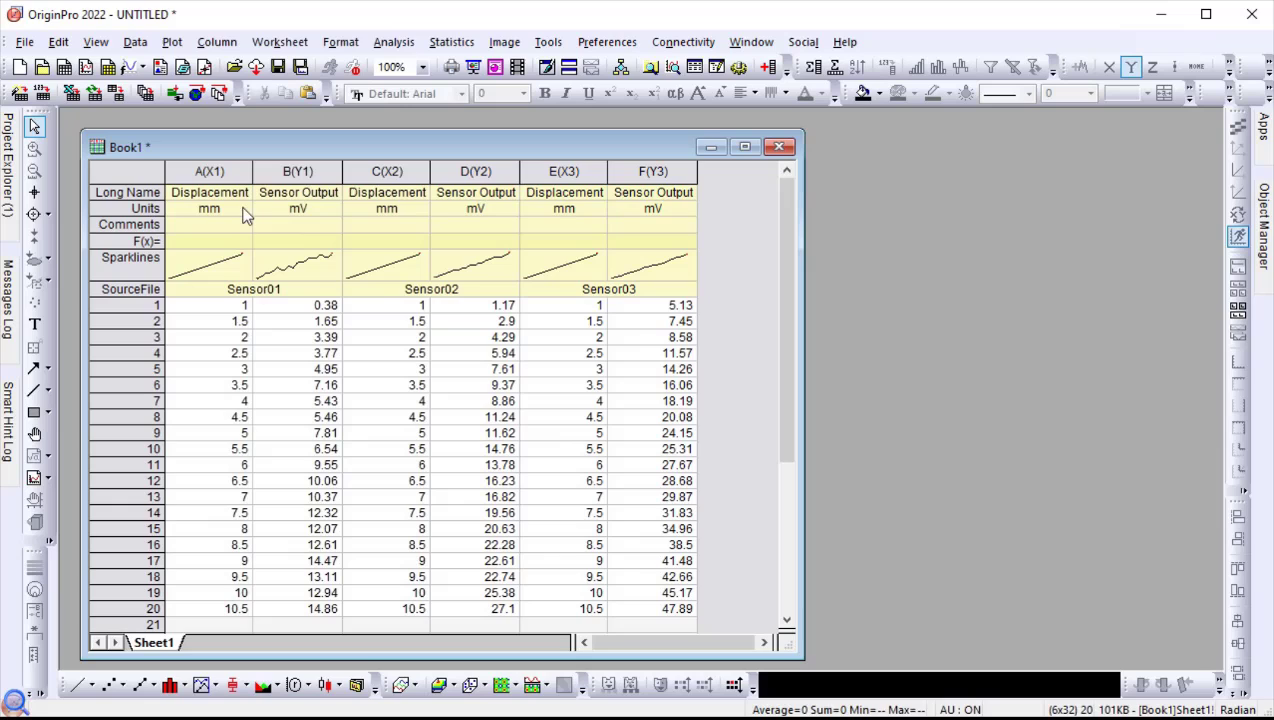
Average all three sensor curves with Recalculate set to Auto, creating the AverageResult1 sheet.
left_click(168, 176)
left_click(393, 42)
mouse_move(590, 74)
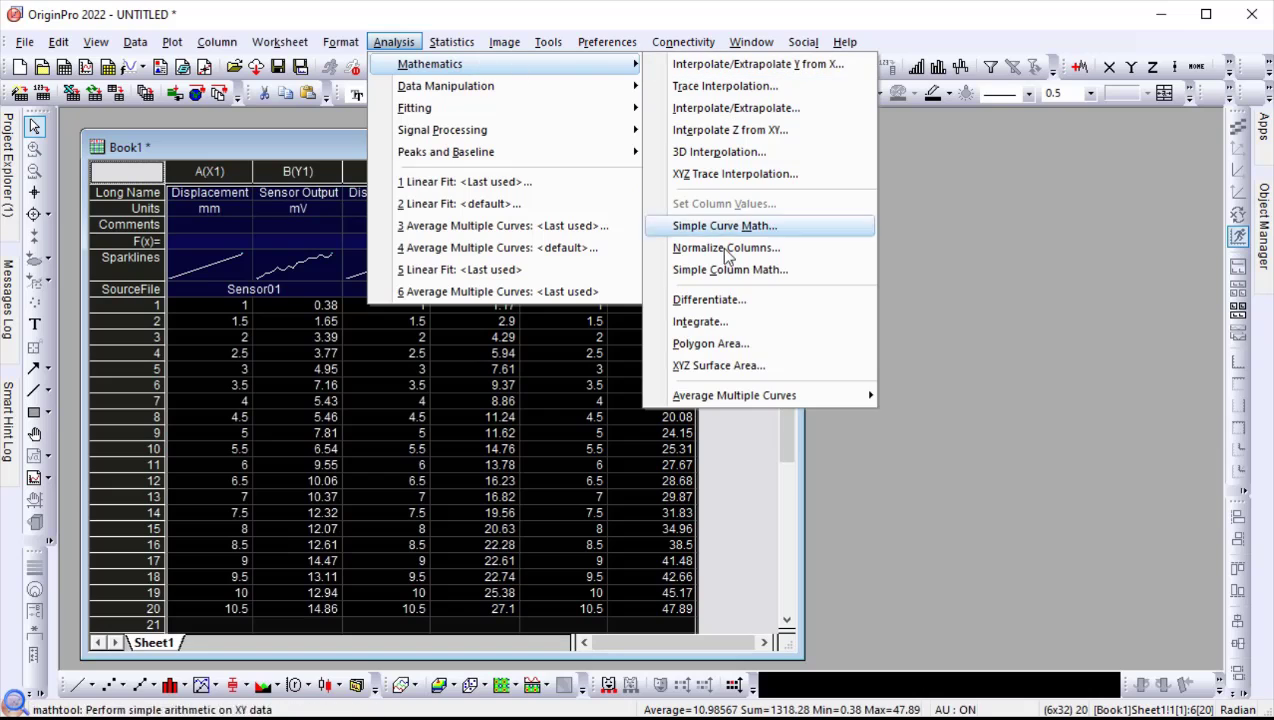
mouse_move(818, 396)
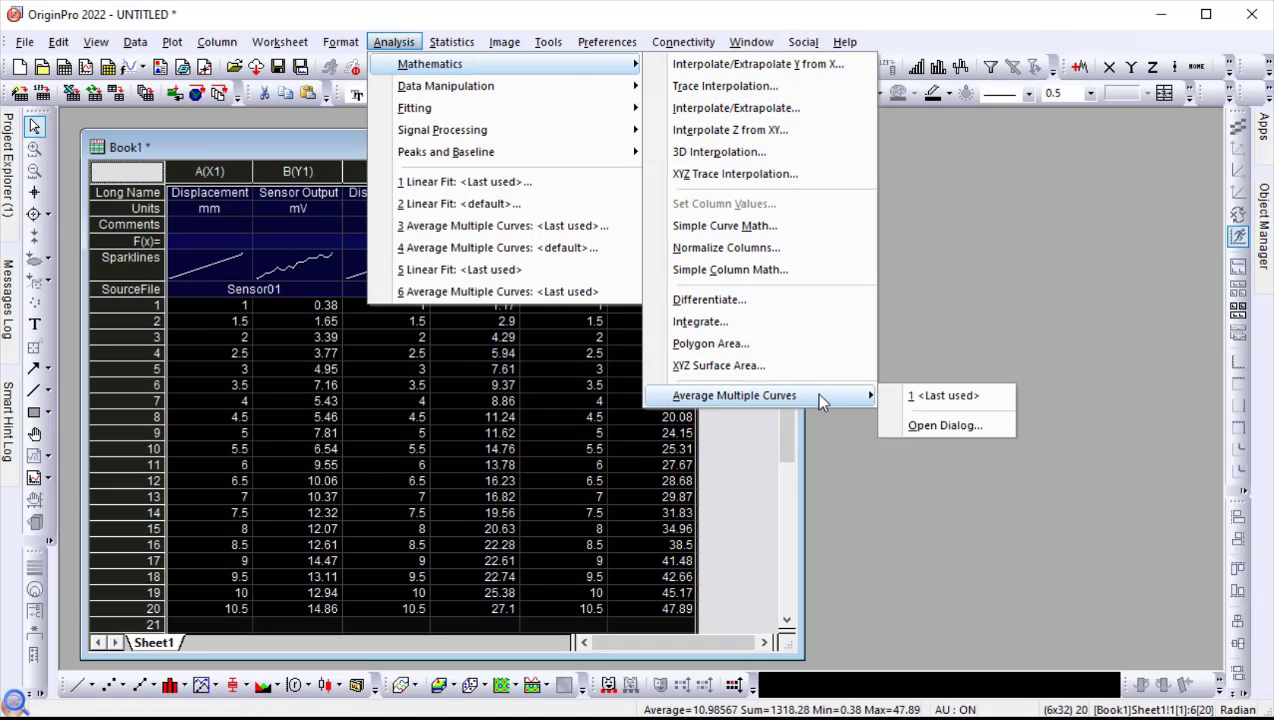
left_click(975, 426)
left_click(398, 147)
left_click(405, 176)
left_click(559, 673)
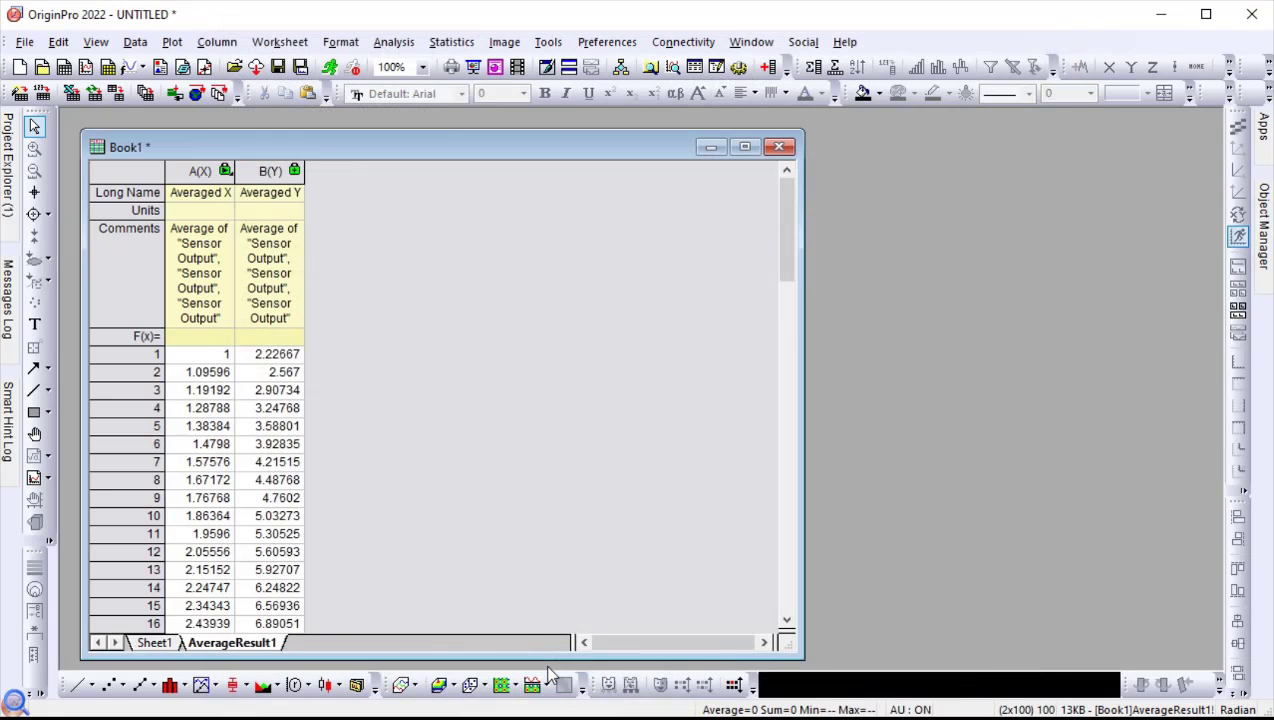
left_click(154, 173)
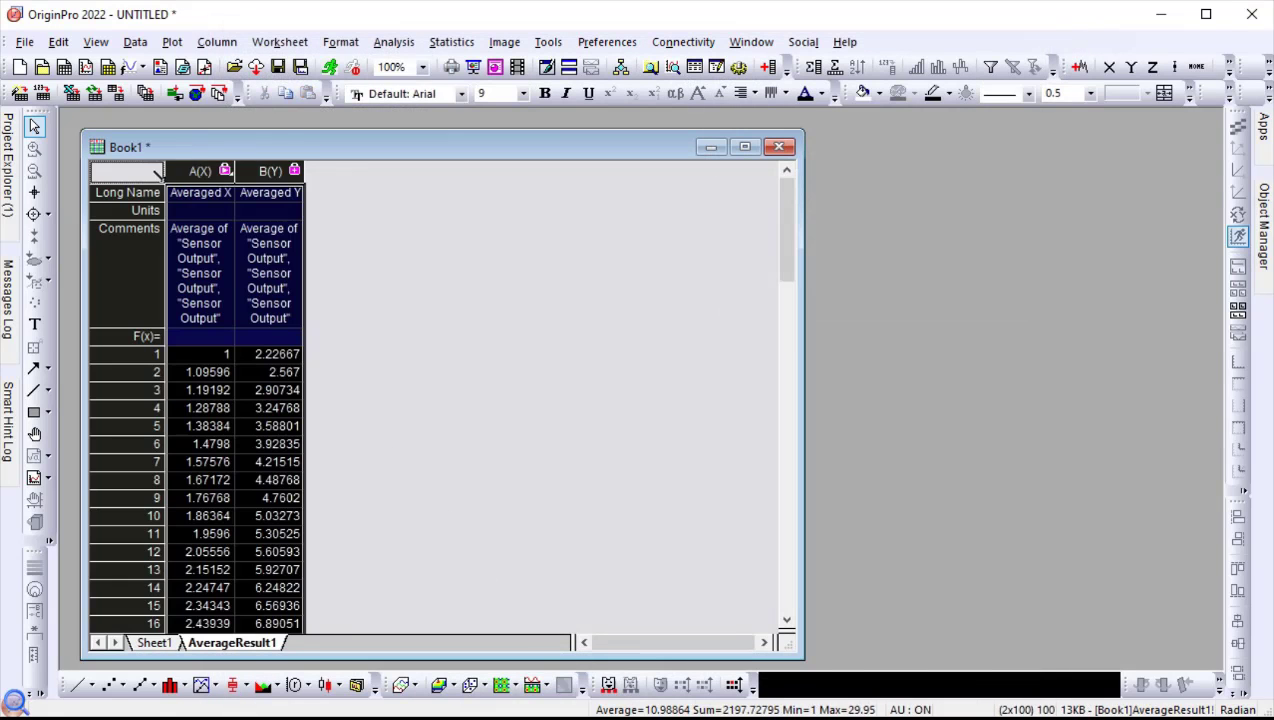
Linear-fit the averaged data (slope 2.82688, R-Square 0.99761) and set its recalculate mode to Auto.
left_click(390, 45)
mouse_move(464, 100)
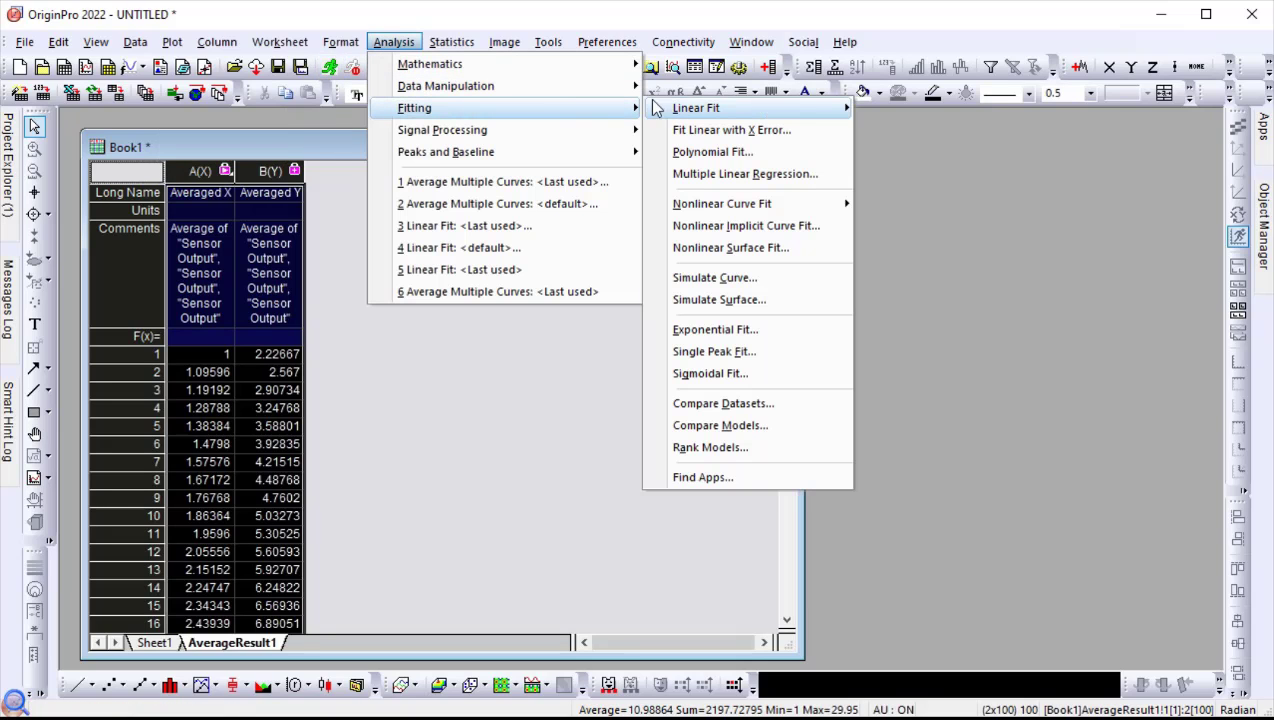
mouse_move(784, 110)
left_click(929, 136)
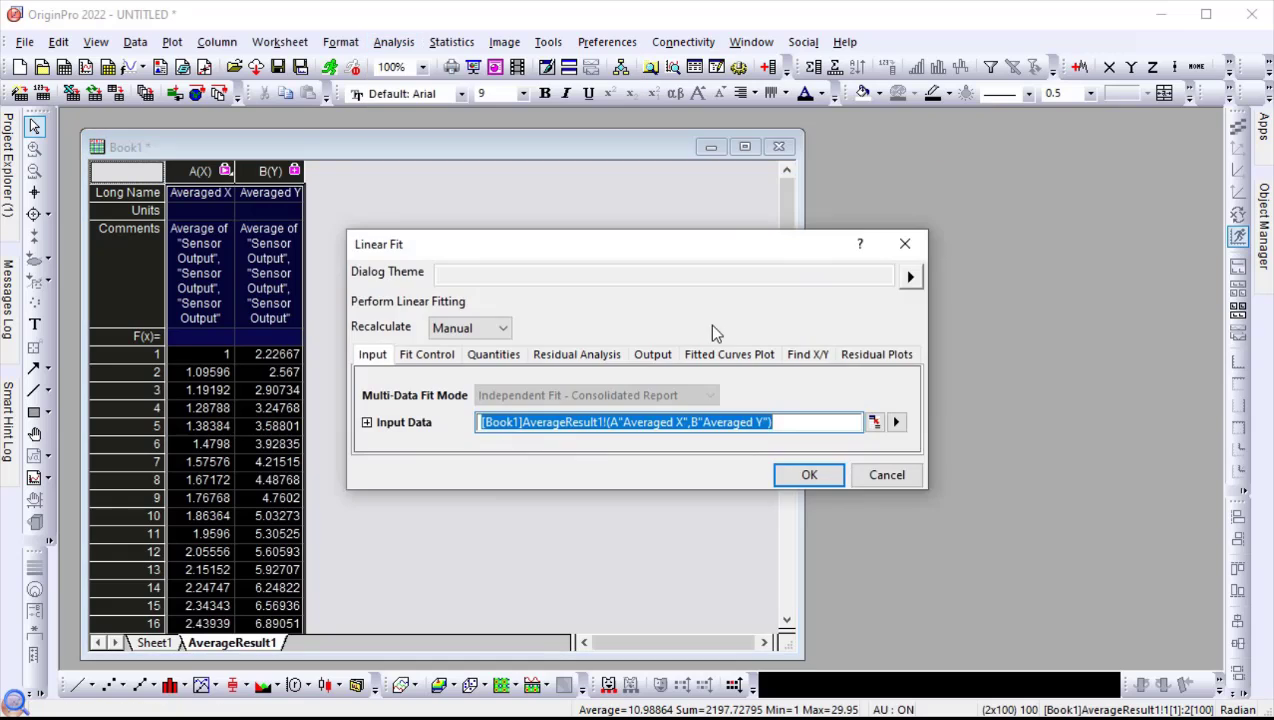
left_click(809, 476)
left_click(660, 505)
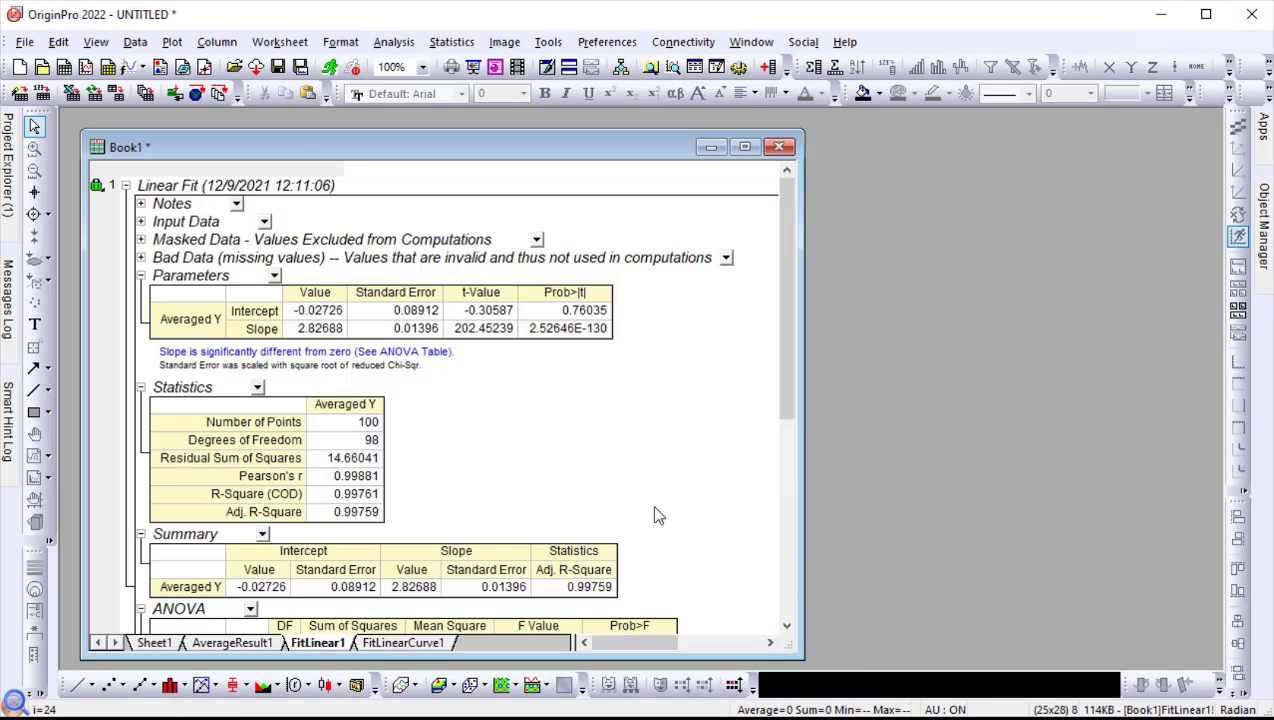
left_click(97, 186)
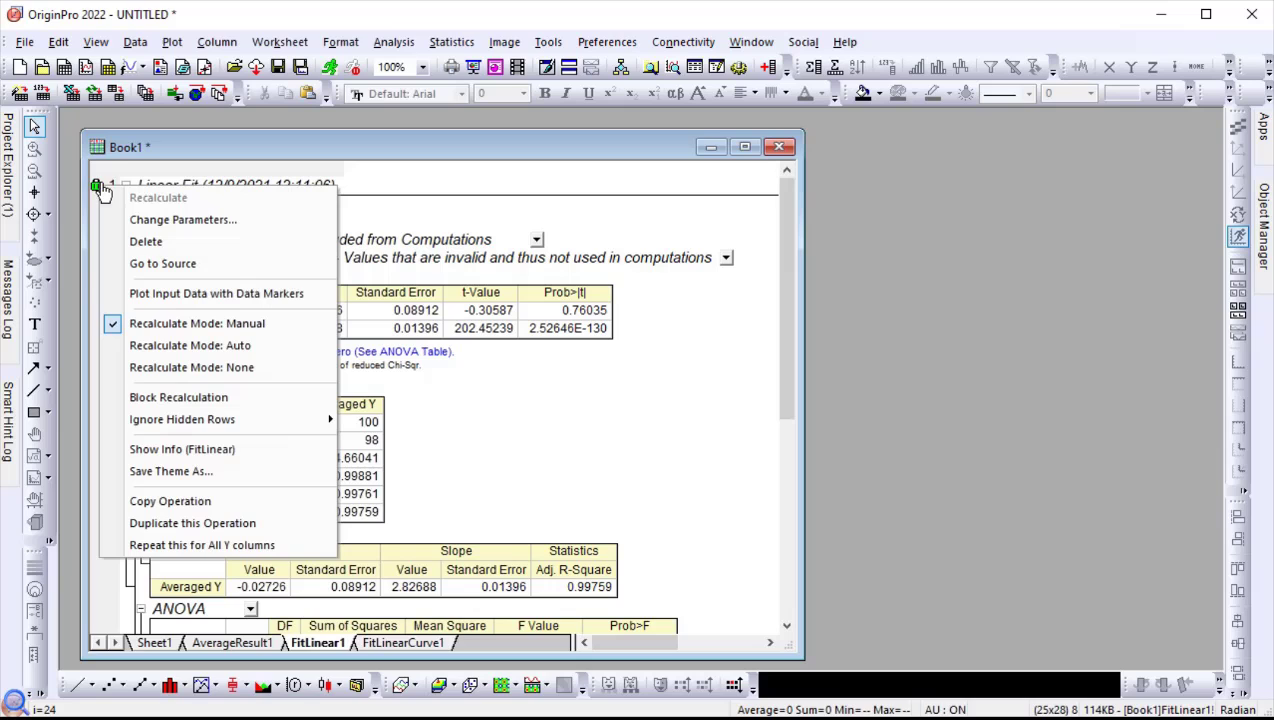
left_click(268, 346)
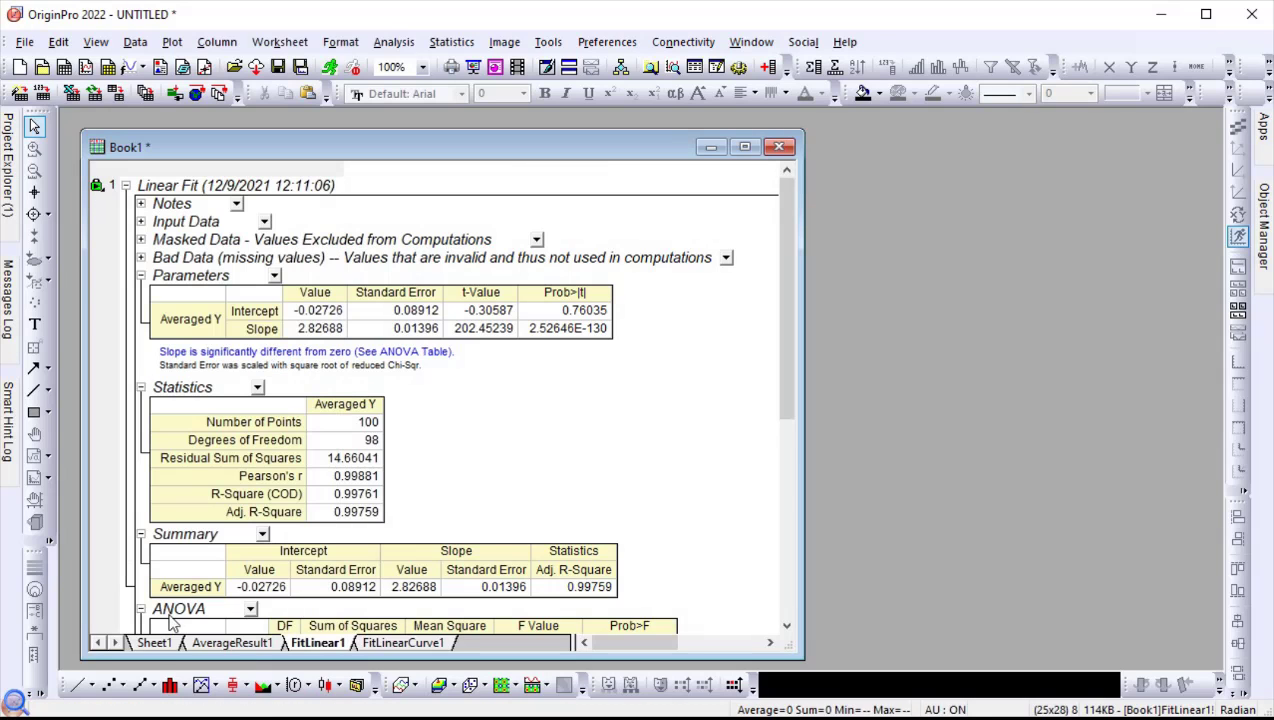
Duplicate Book1 without data as Book2 and place it beside Book1.
left_click(154, 644)
left_click(720, 432)
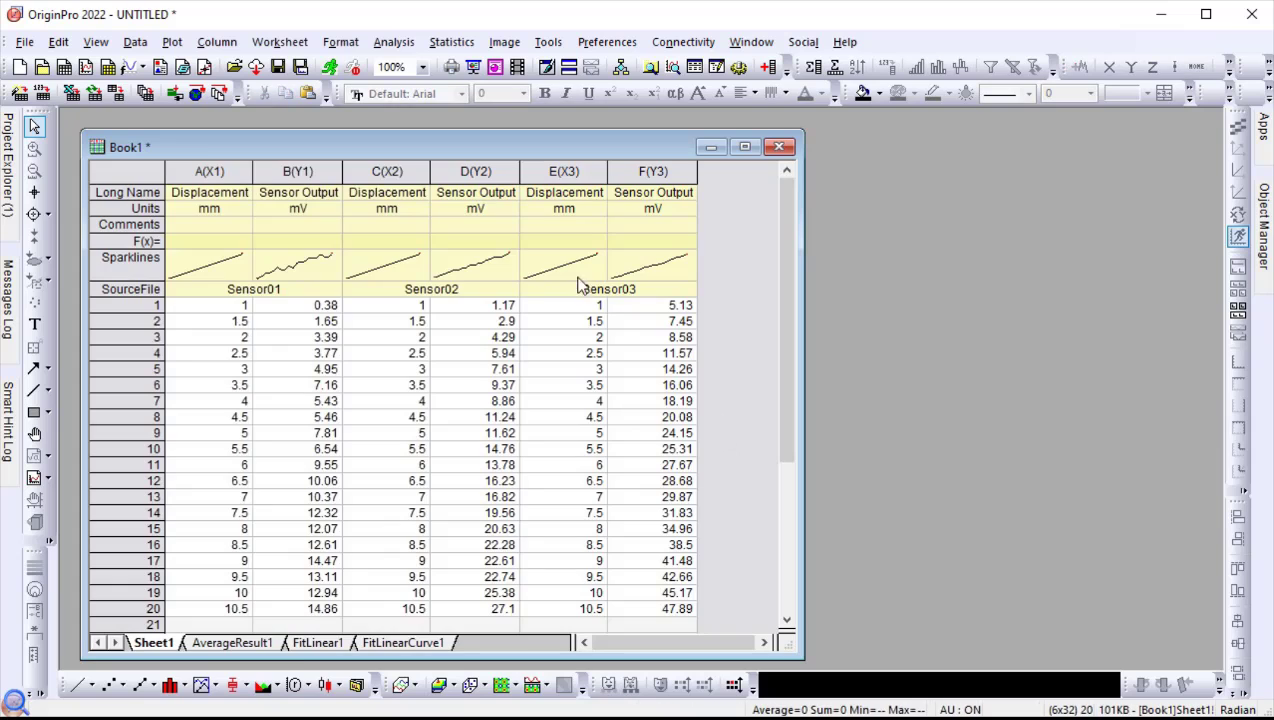
right_click(396, 148)
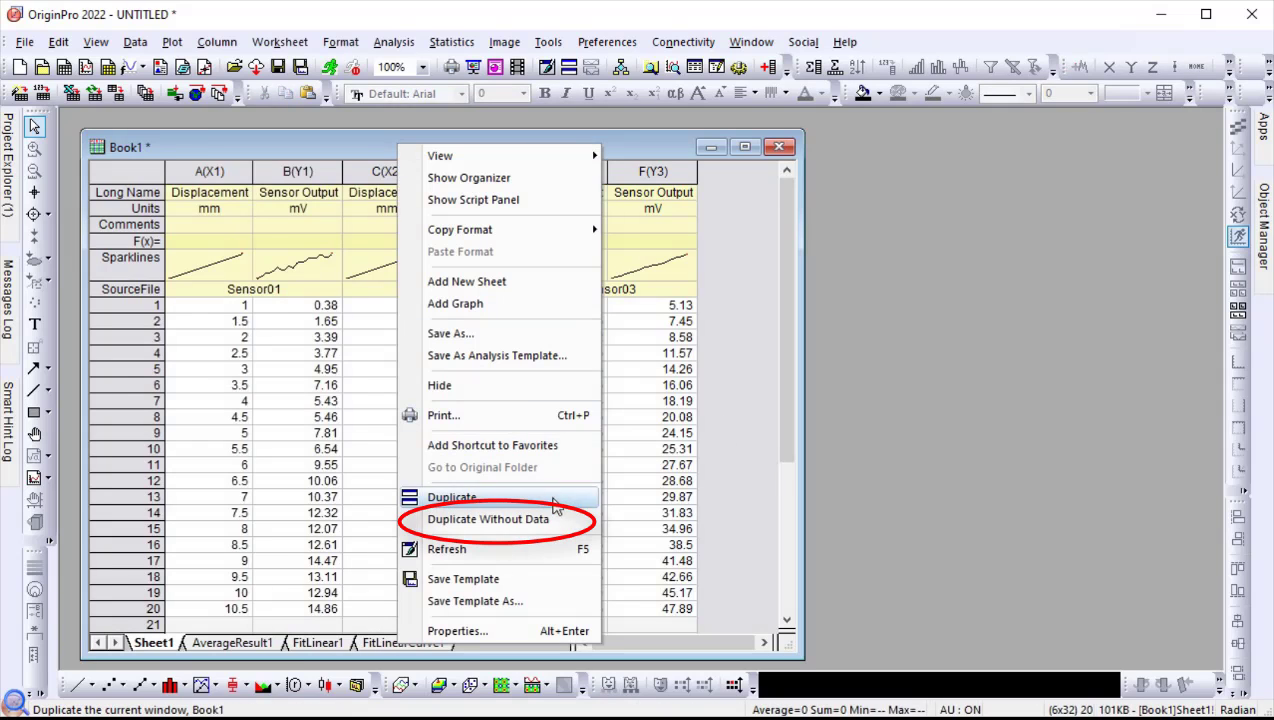
left_click(560, 527)
left_click_drag(415, 146, 828, 138)
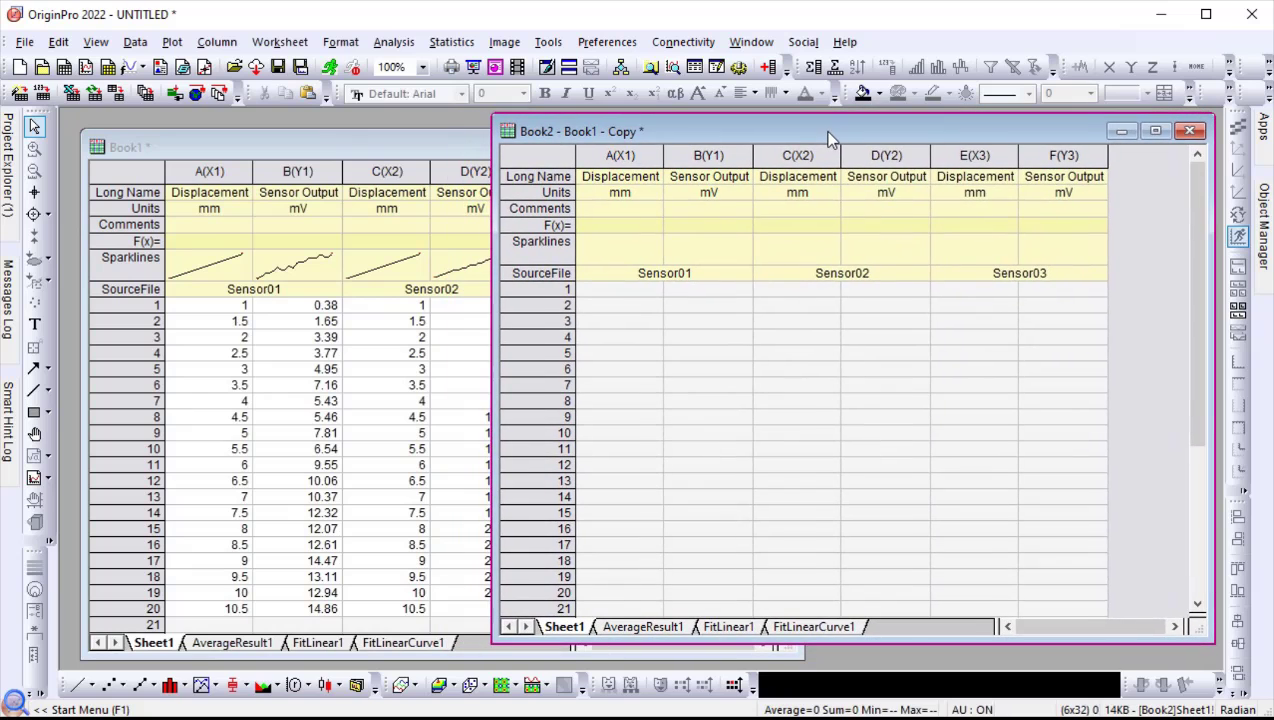
Check that Book2's AverageResult1, FitLinear1 and FitLinearCurve1 sheets are empty, then return to Sheet1.
left_click(645, 627)
left_click(727, 628)
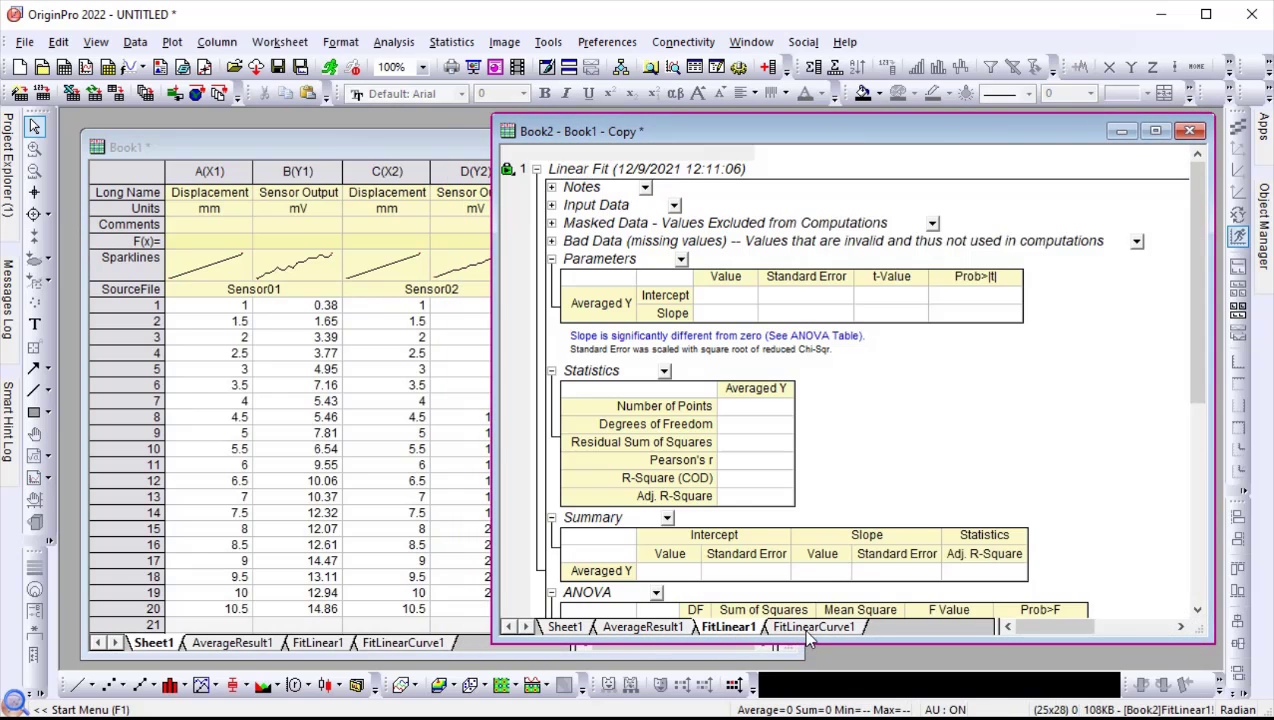
left_click(800, 628)
left_click(586, 628)
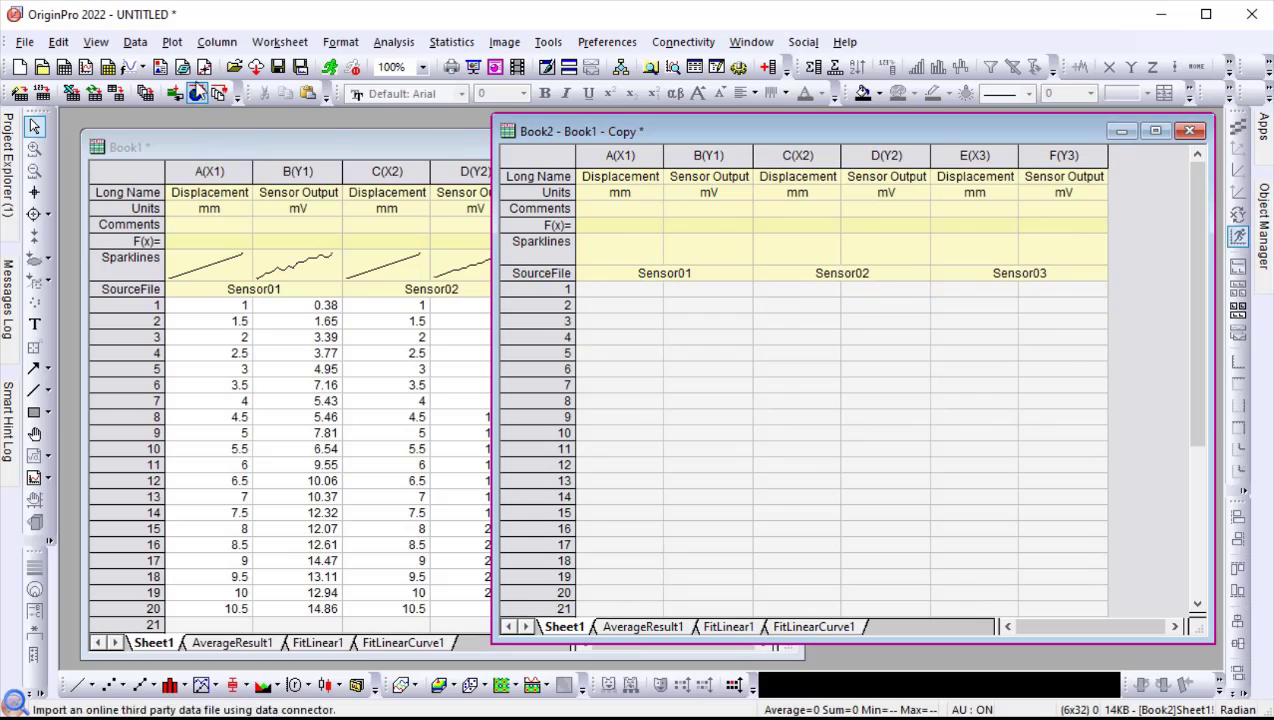
Queue Sensor04, Sensor05 and Sensor06 for a Multiple ASCII import.
left_click(137, 43)
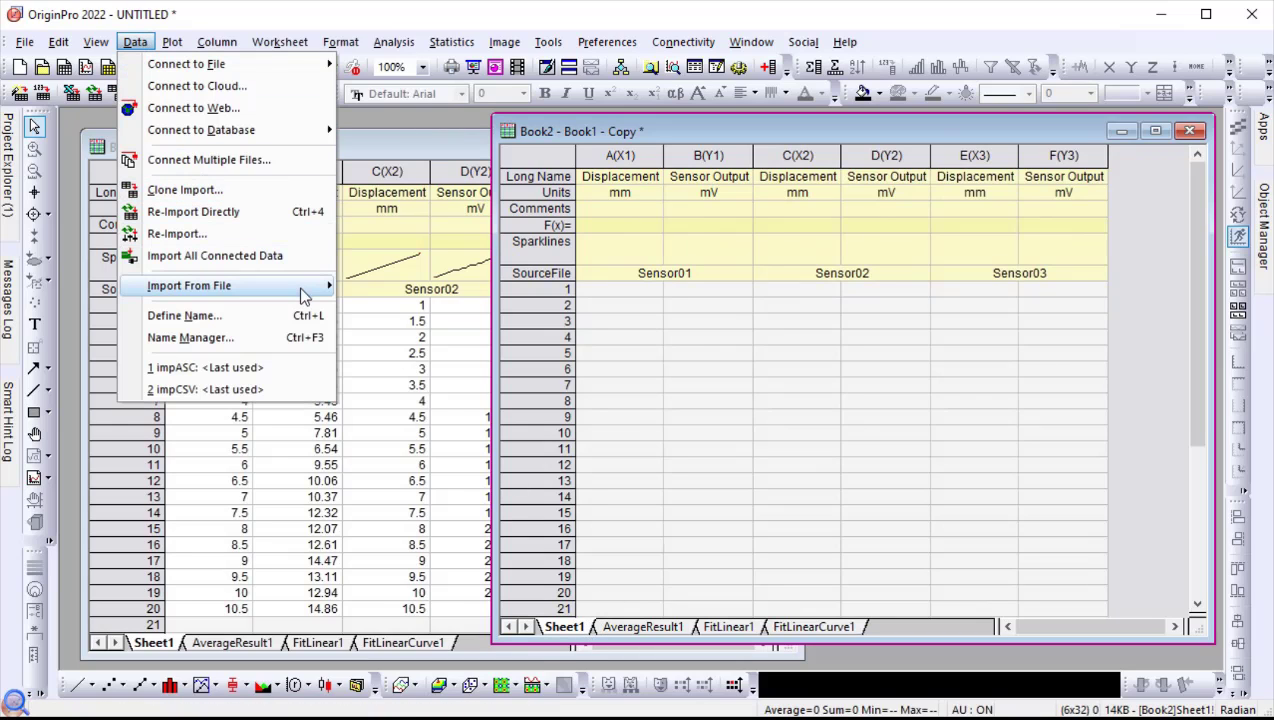
mouse_move(304, 286)
left_click(477, 312)
left_click(445, 189)
left_click(445, 208, "ctrl")
left_click(450, 228, "ctrl")
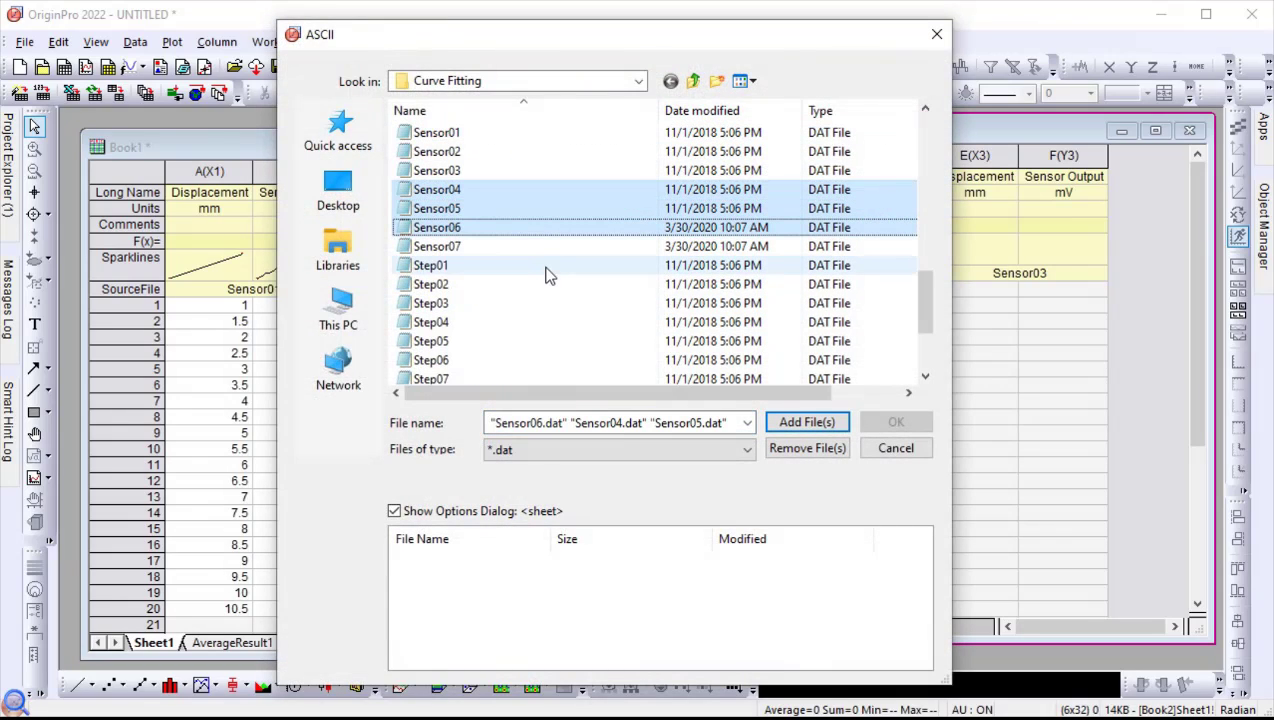
left_click(785, 423)
left_click(896, 422)
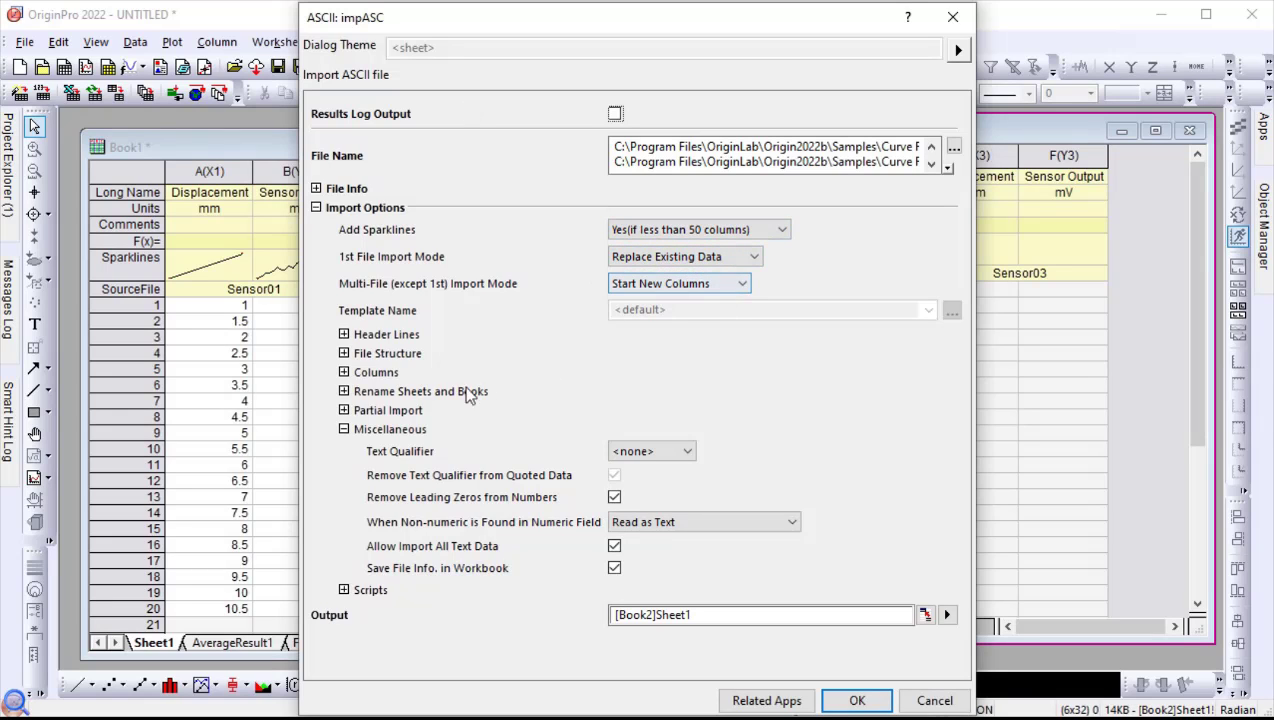
Review the Columns and renaming options unchanged, then import the three files into Book2.
left_click(346, 375)
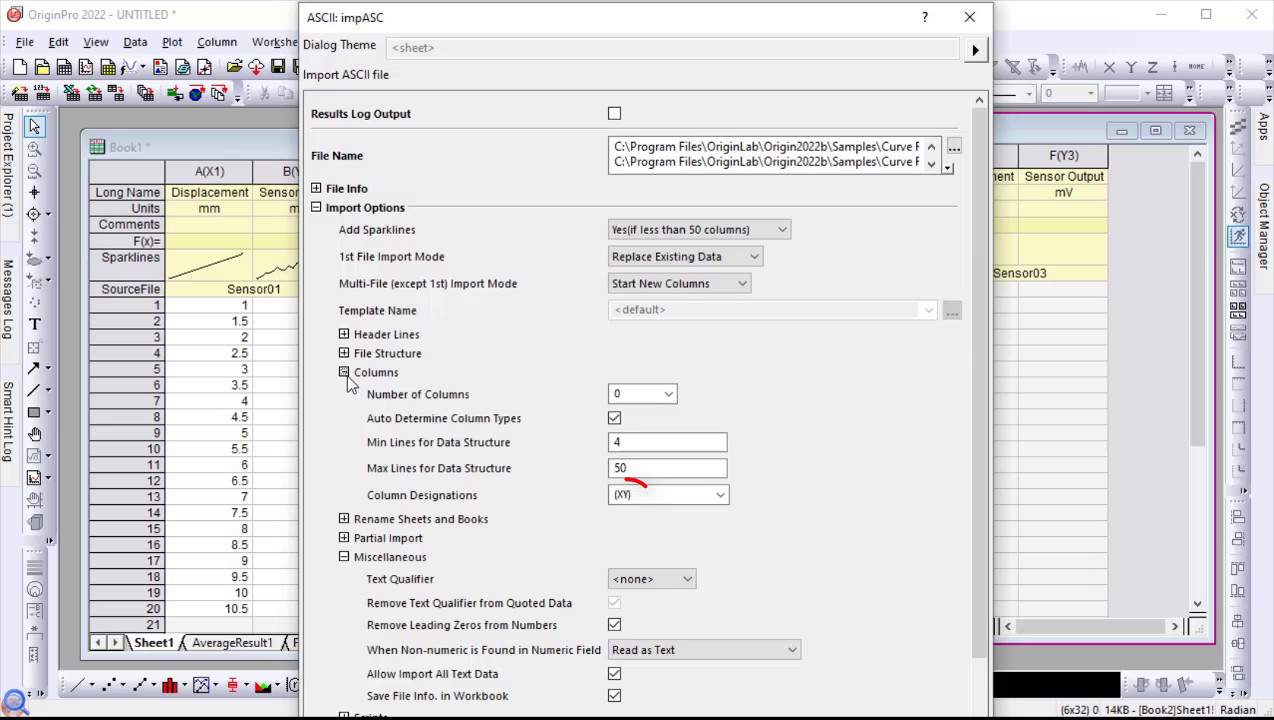
left_click(344, 373)
left_click(344, 391)
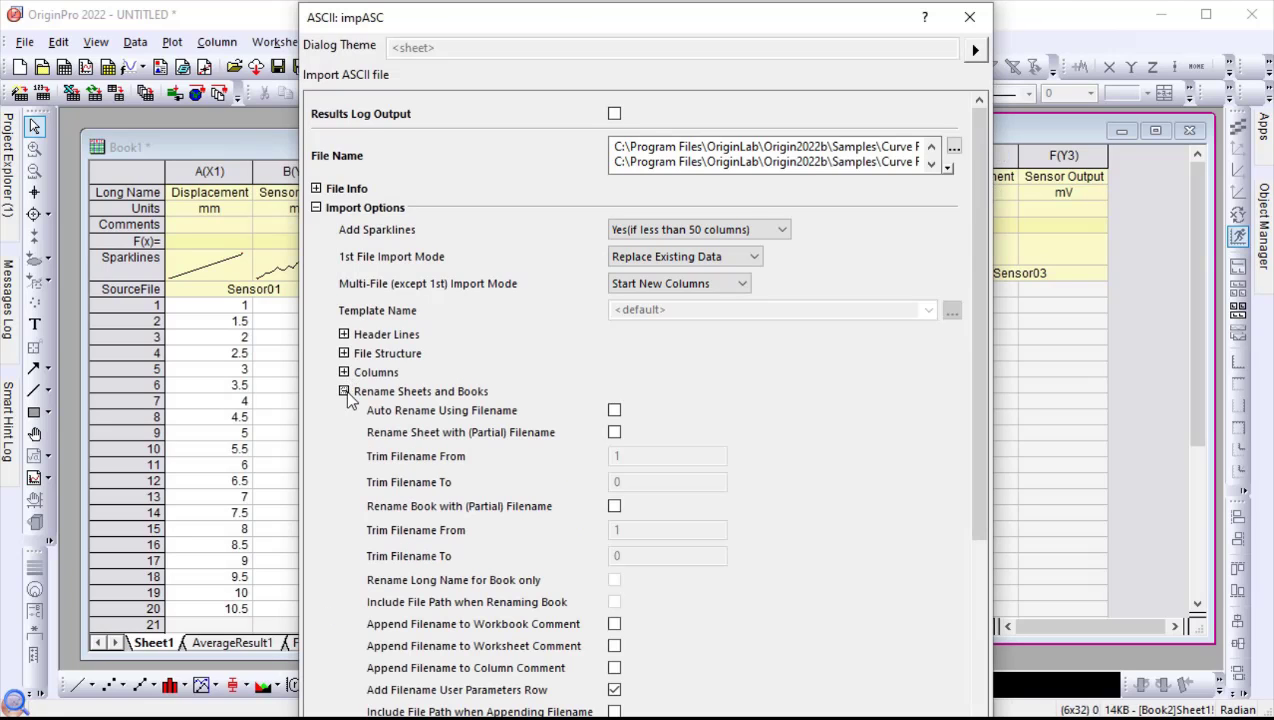
scroll(347, 394, "down", 3)
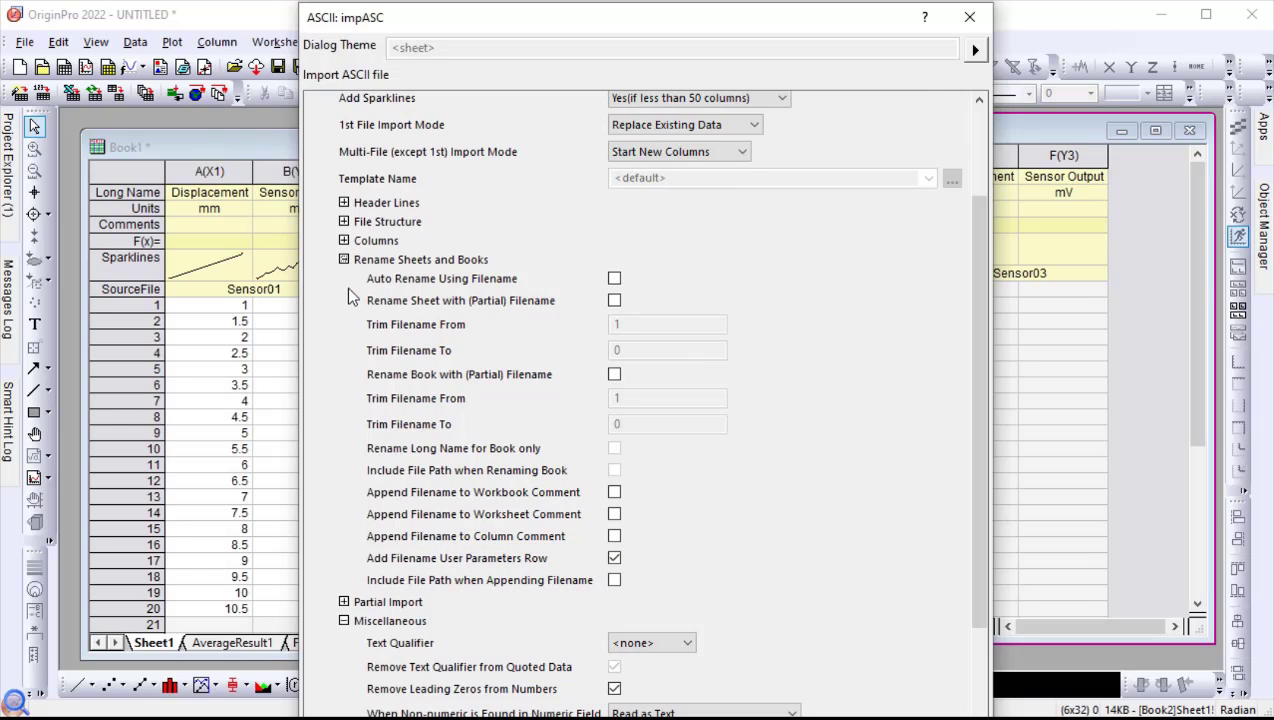
left_click(344, 259)
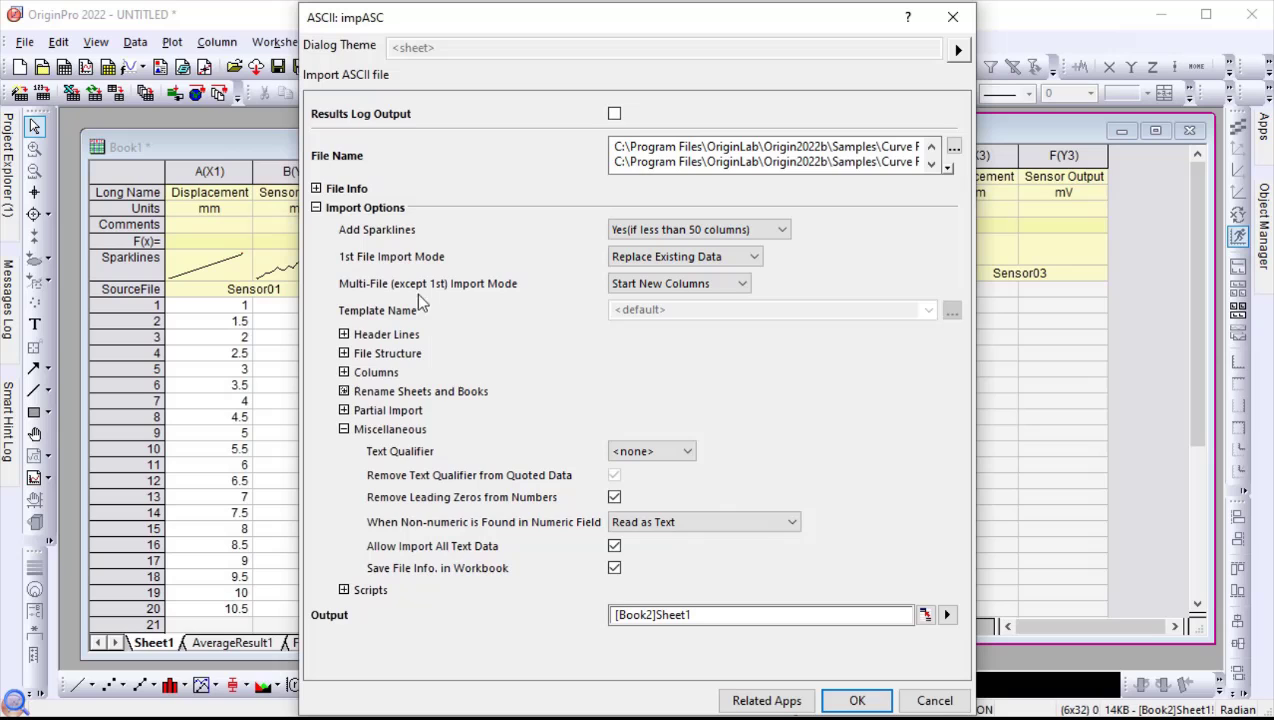
left_click(852, 700)
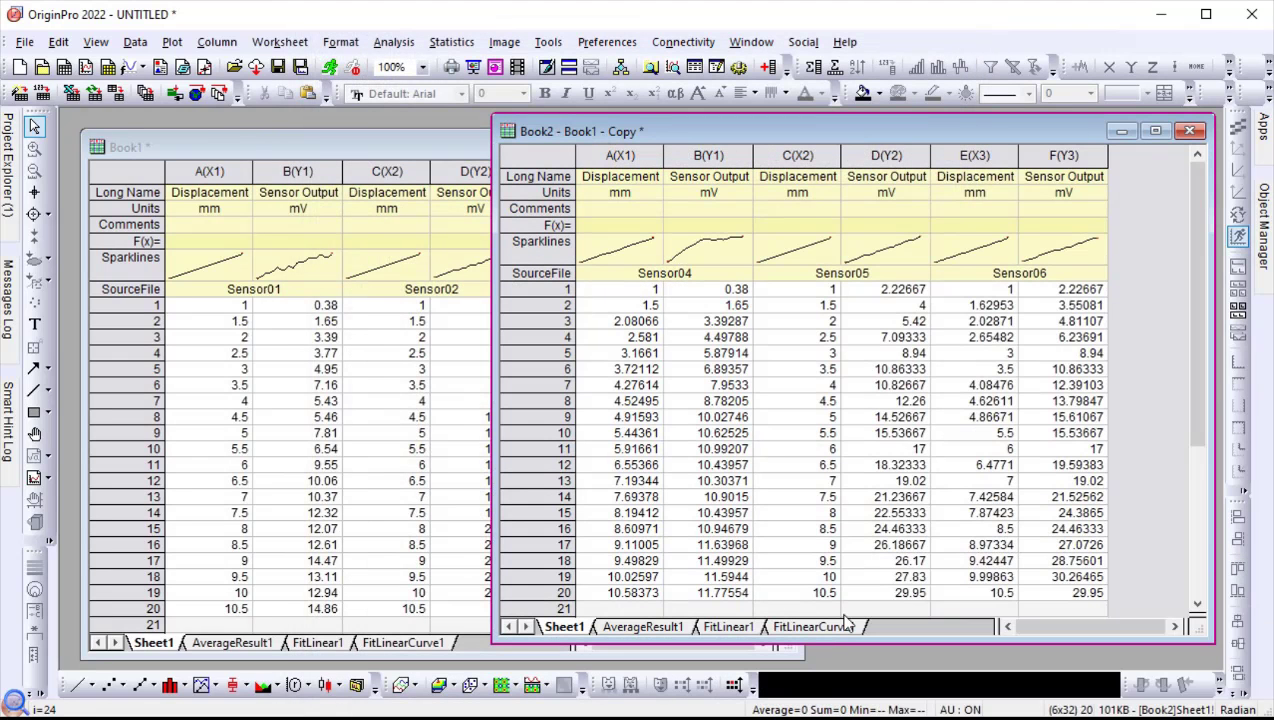
Check Book2's recalculated AverageResult1, FitLinear1 and FitLinearCurve1 sheets, then minimize Book2.
left_click(676, 628)
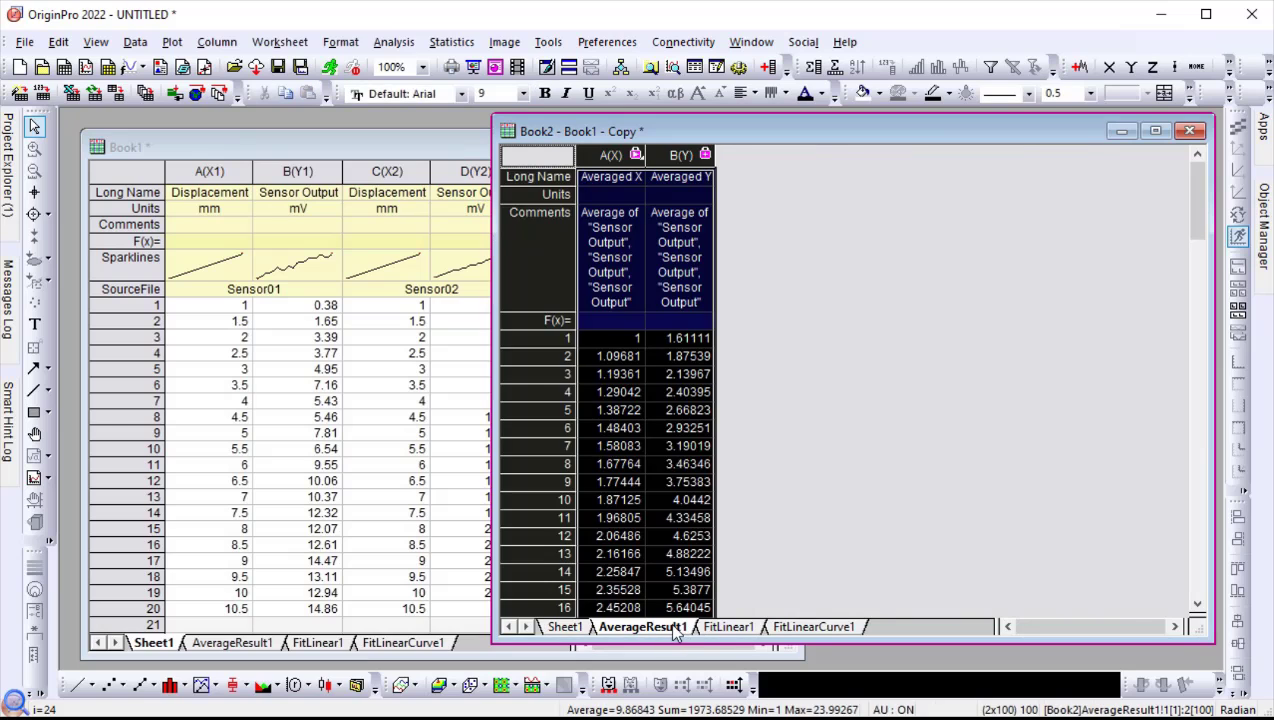
left_click(740, 628)
left_click(788, 628)
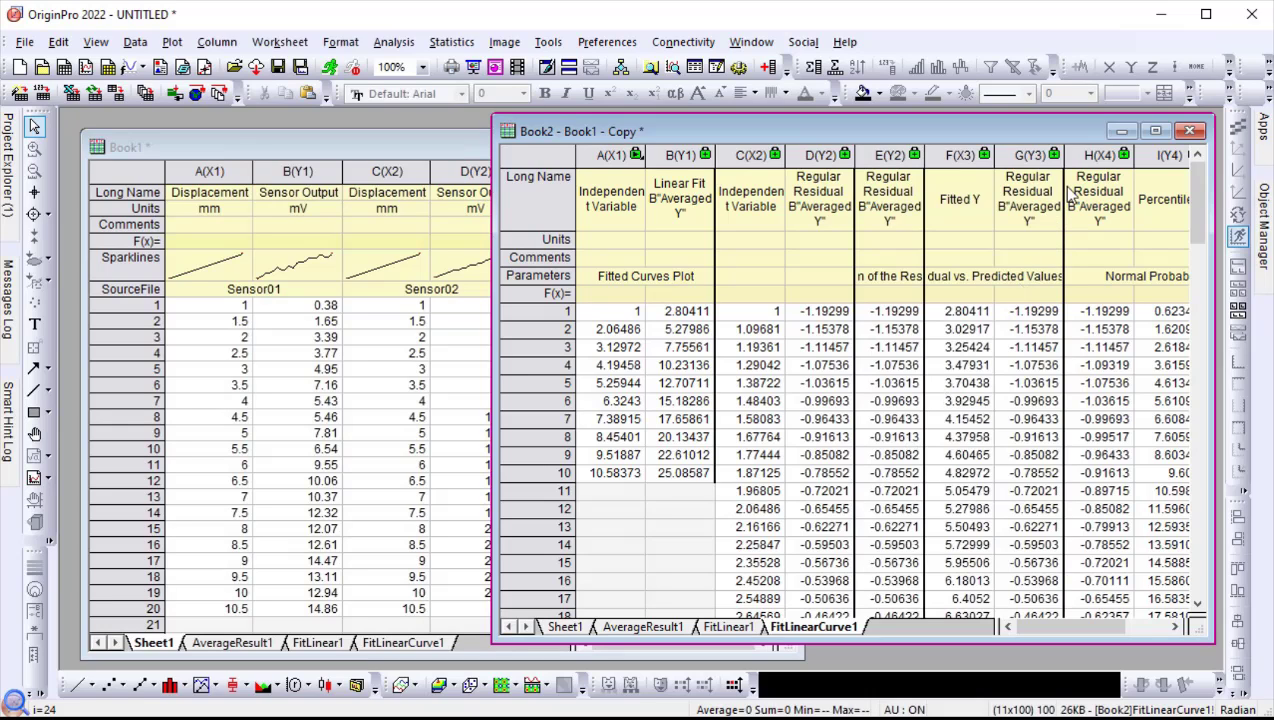
left_click(1121, 132)
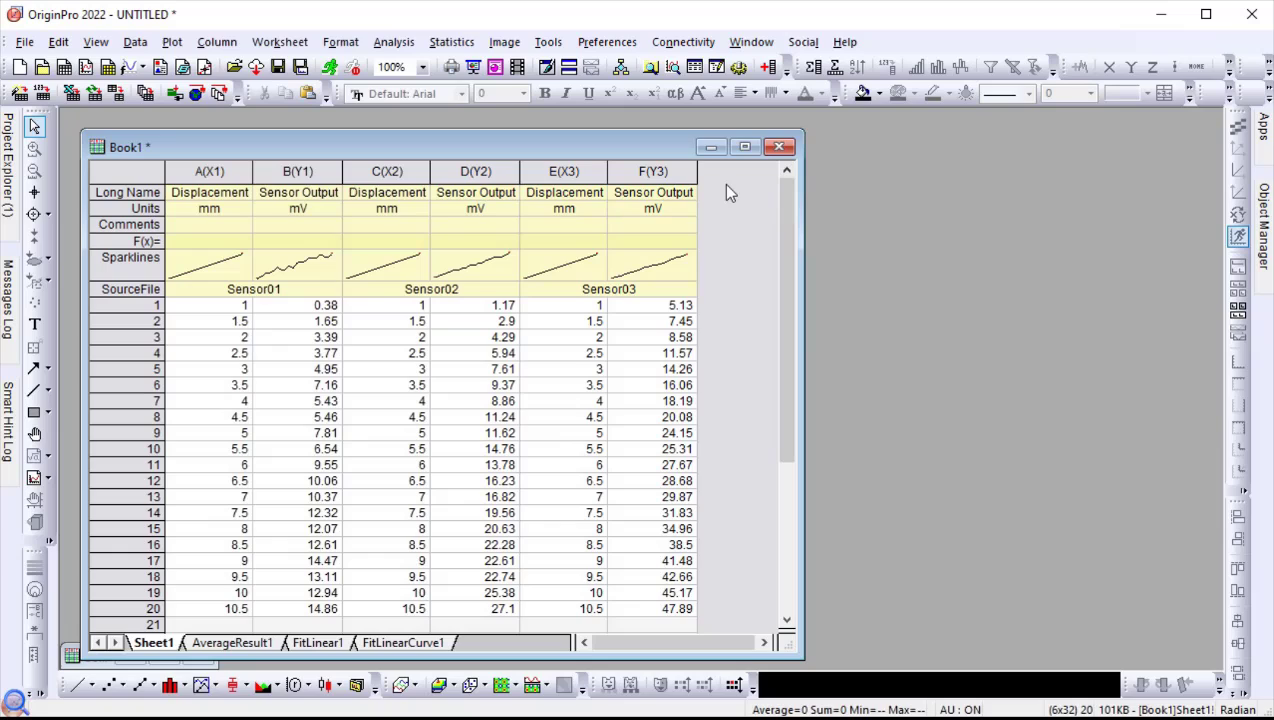
Clear Book1's worksheet data using the mini toolbar's Clear Worksheet button.
mouse_move(708, 176)
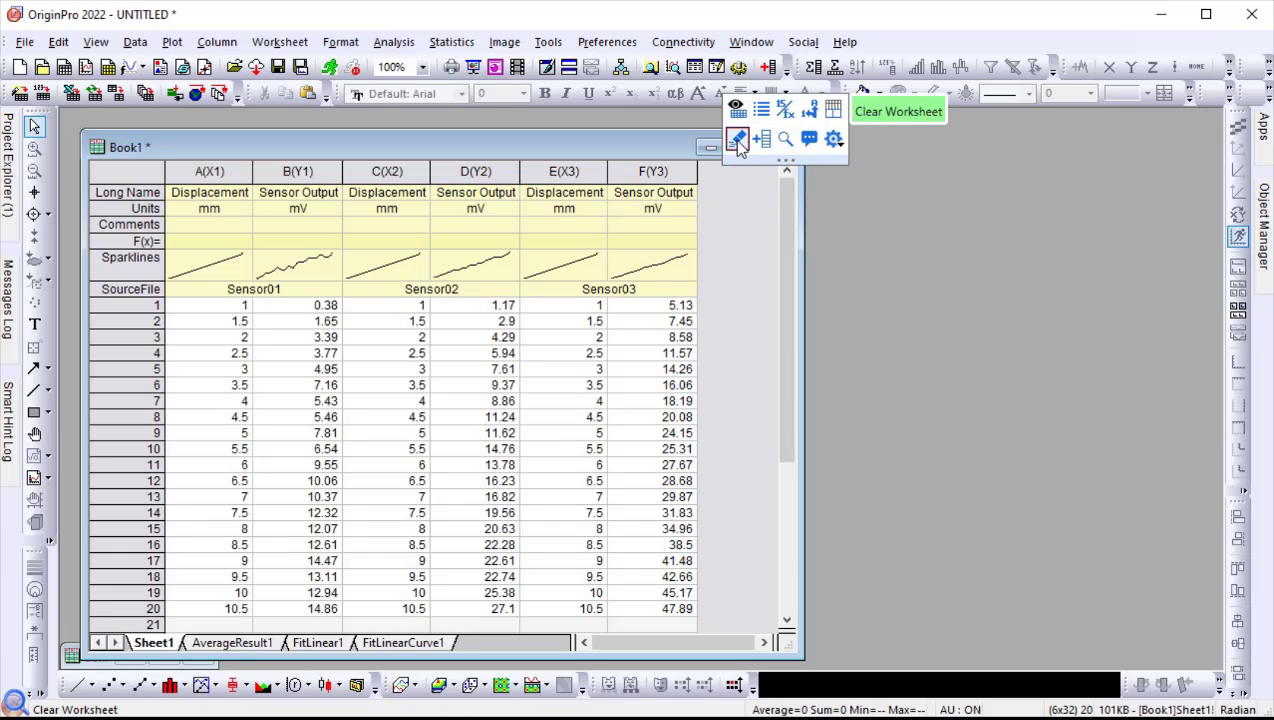
left_click(737, 142)
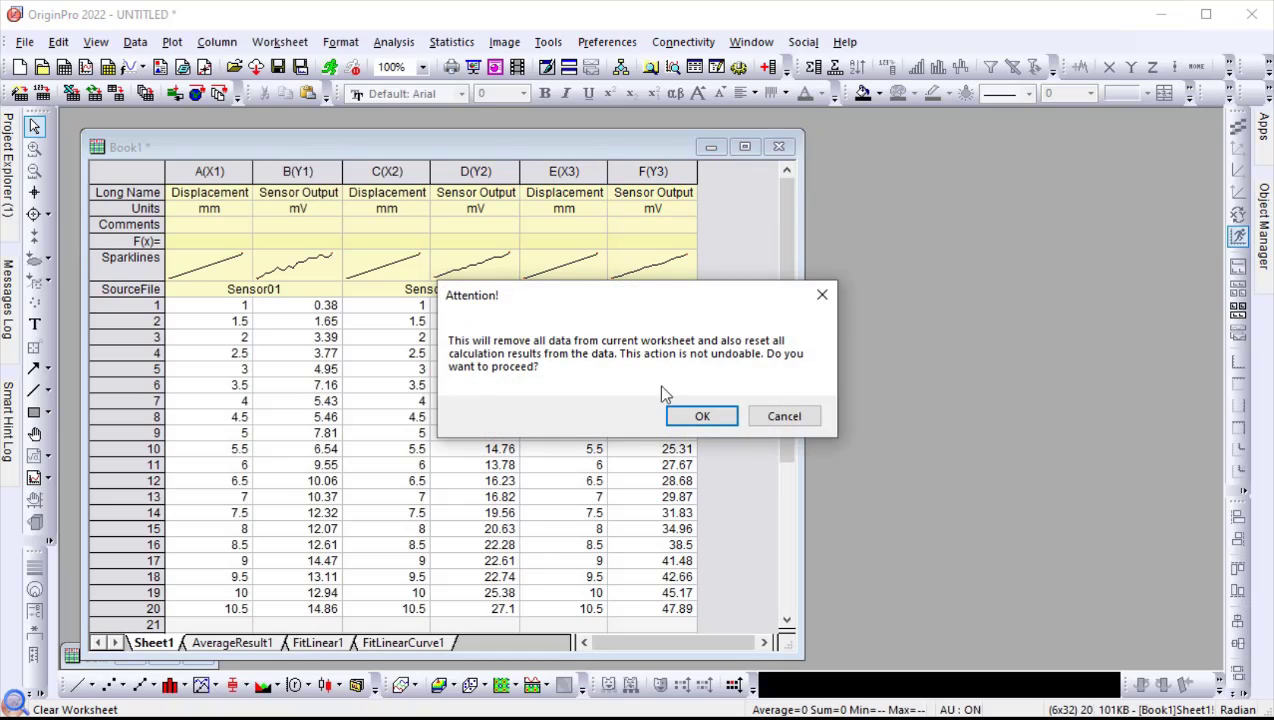
left_click(702, 416)
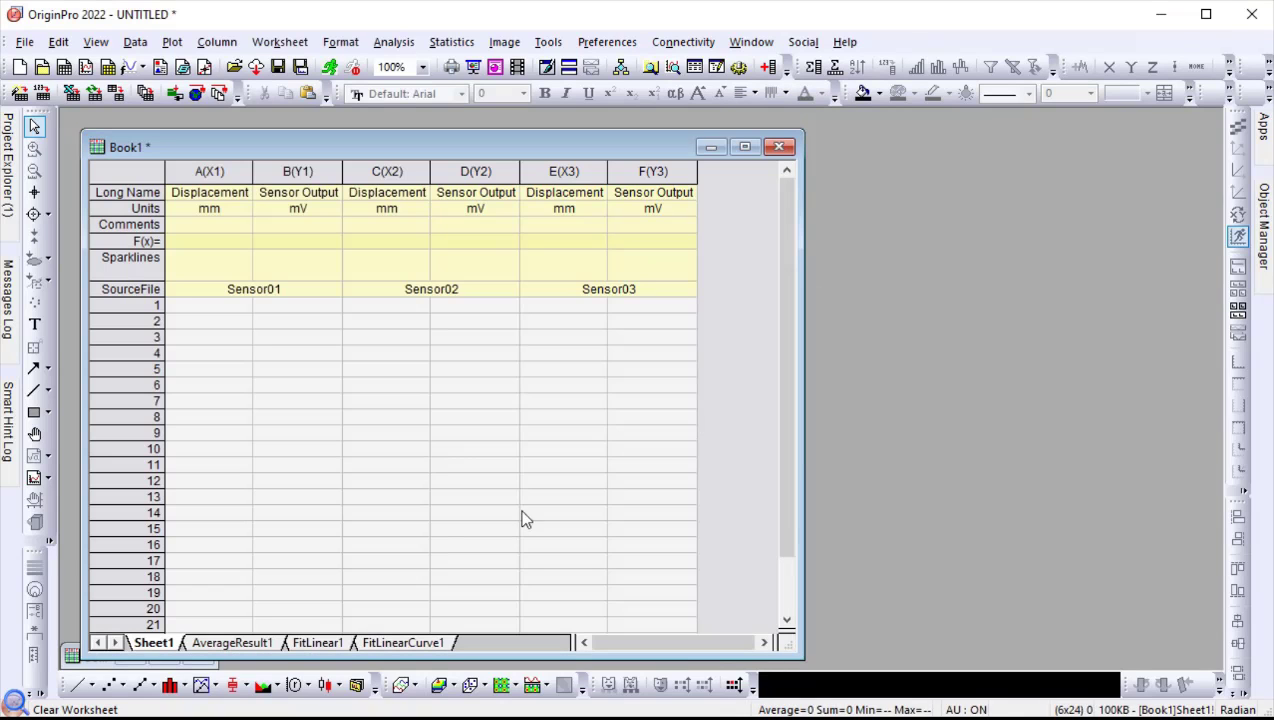
Verify AverageResult1, FitLinear1 and FitLinearCurve1 were emptied, then return to Sheet1.
left_click(233, 643)
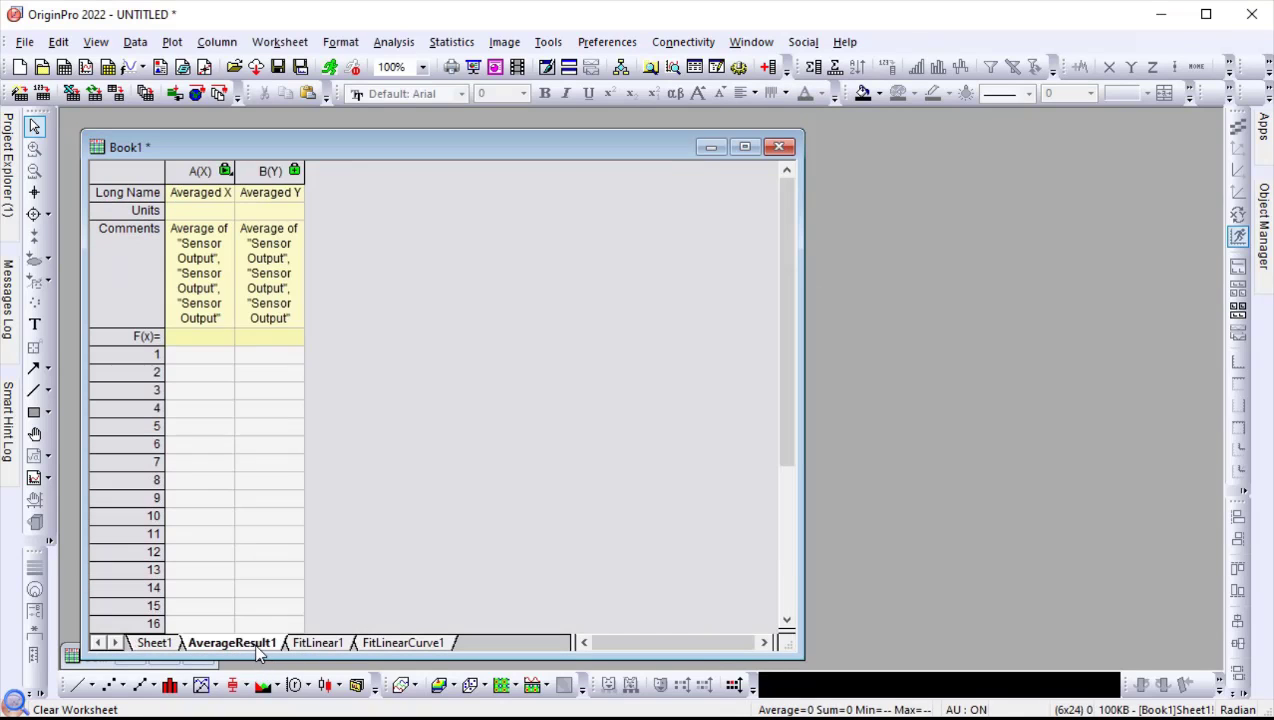
left_click(318, 645)
left_click(395, 645)
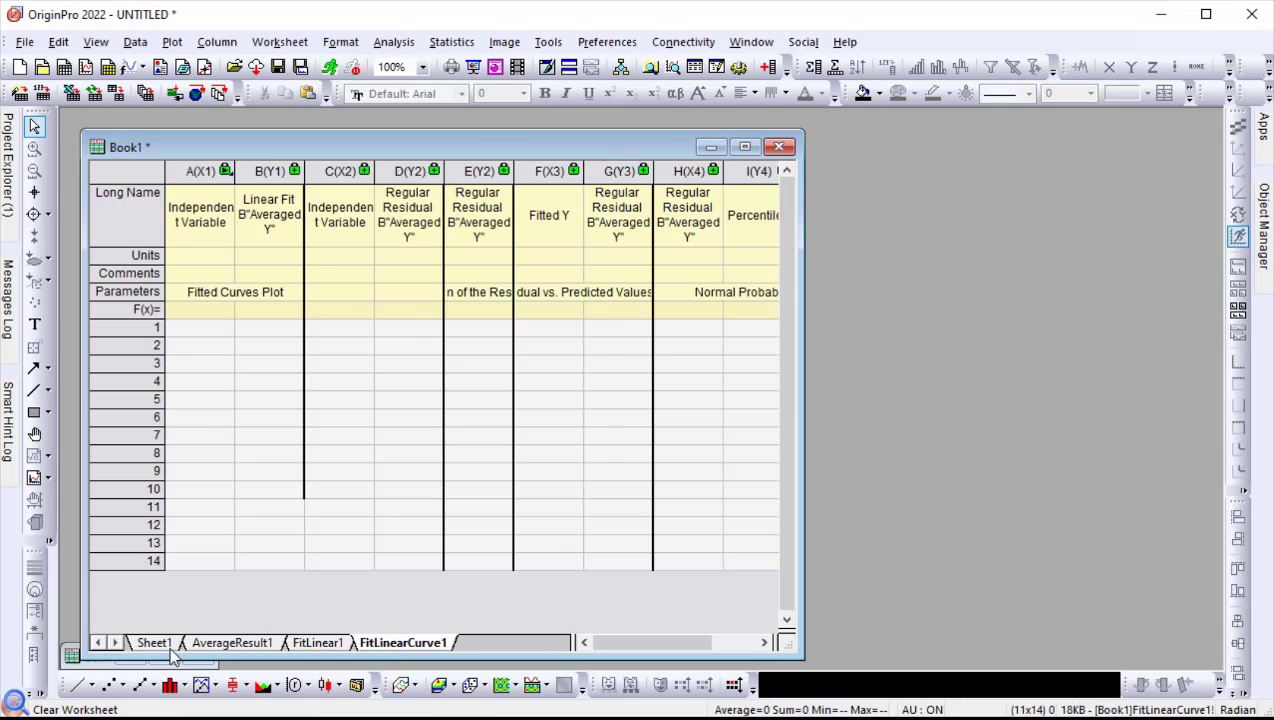
left_click(155, 643)
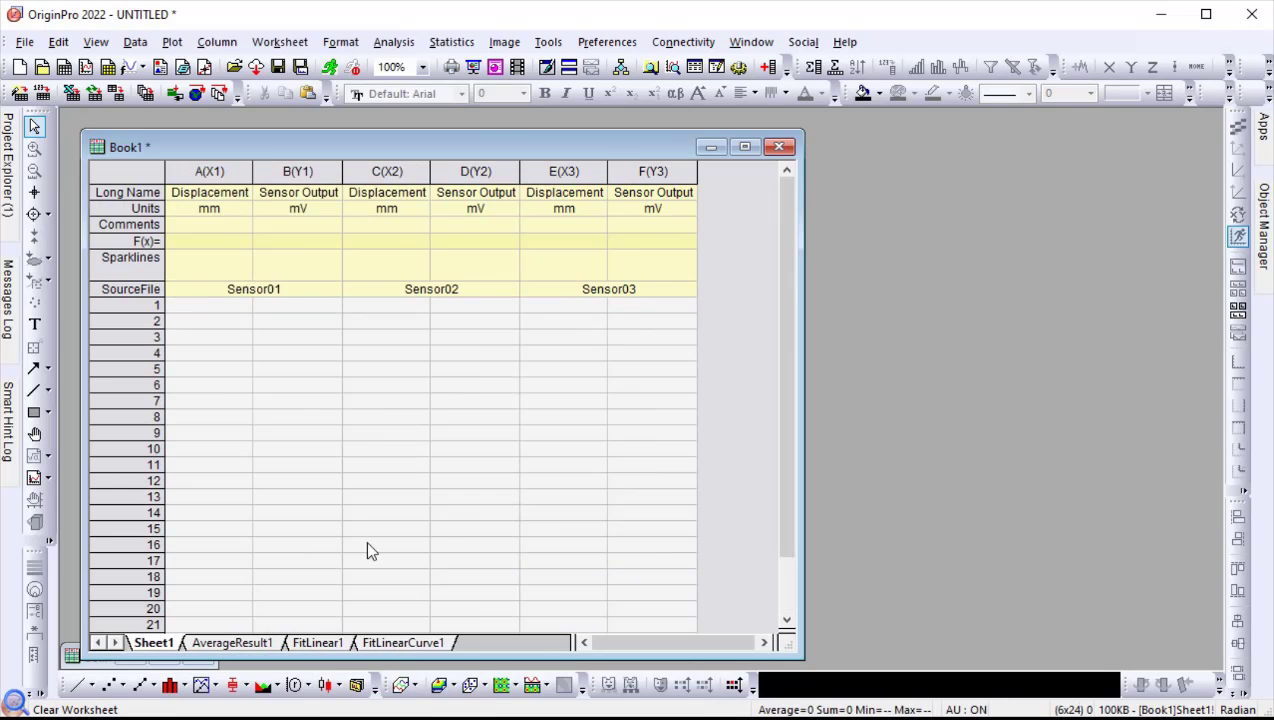
Import Sensor04, Sensor05 and Sensor06 via Multiple ASCII into Book1's emptied Sheet1 with existing settings.
left_click(135, 42)
mouse_move(265, 287)
left_click(466, 308)
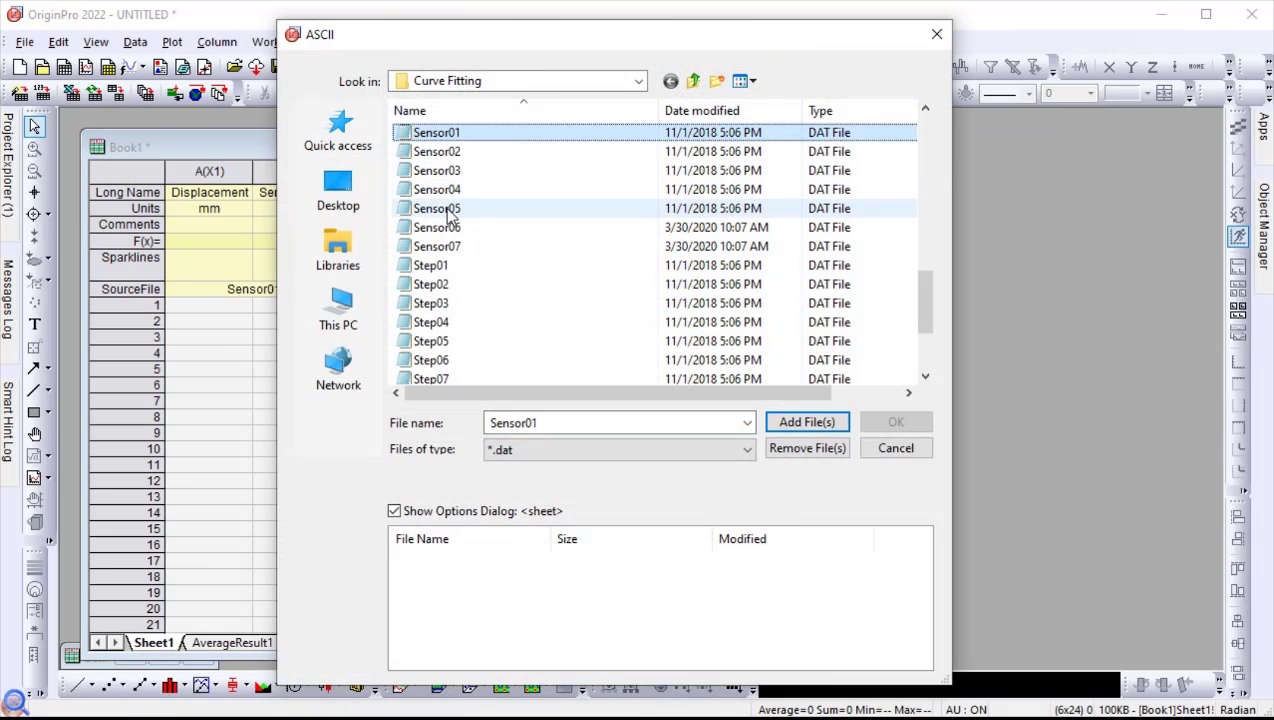
left_click(440, 189)
left_click(440, 227, "shift")
left_click(806, 422)
left_click(896, 422)
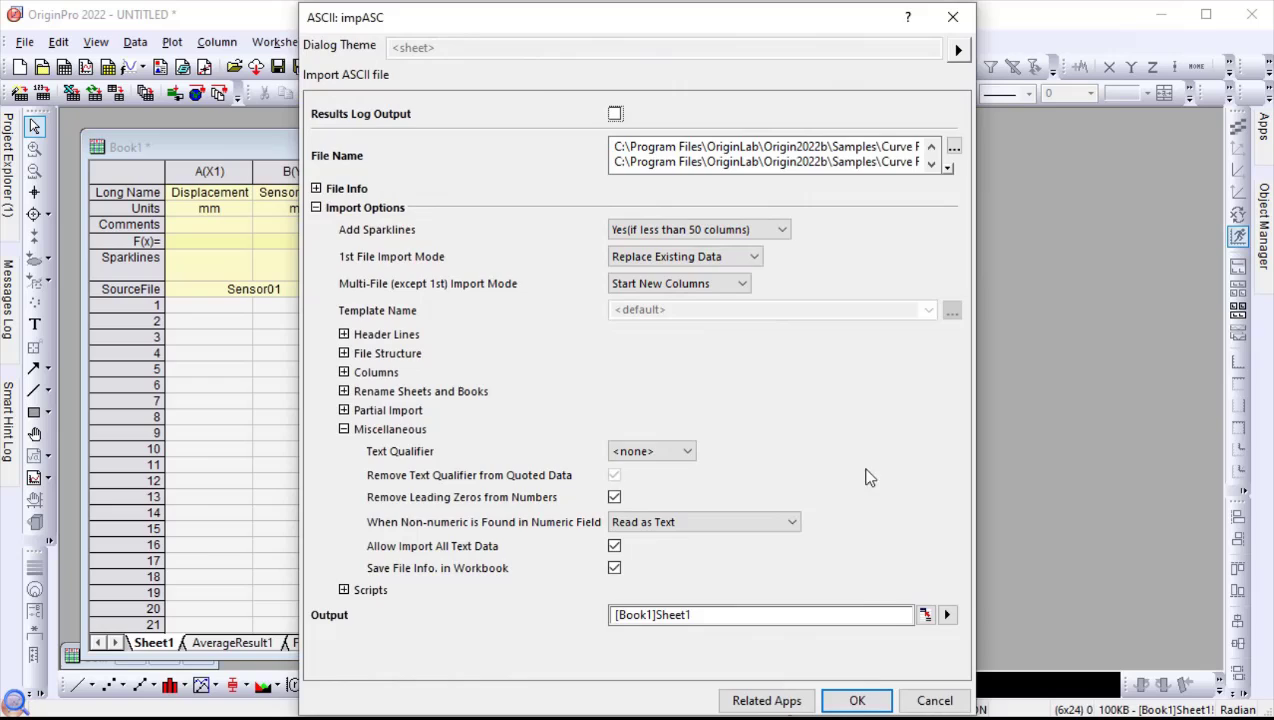
left_click(866, 698)
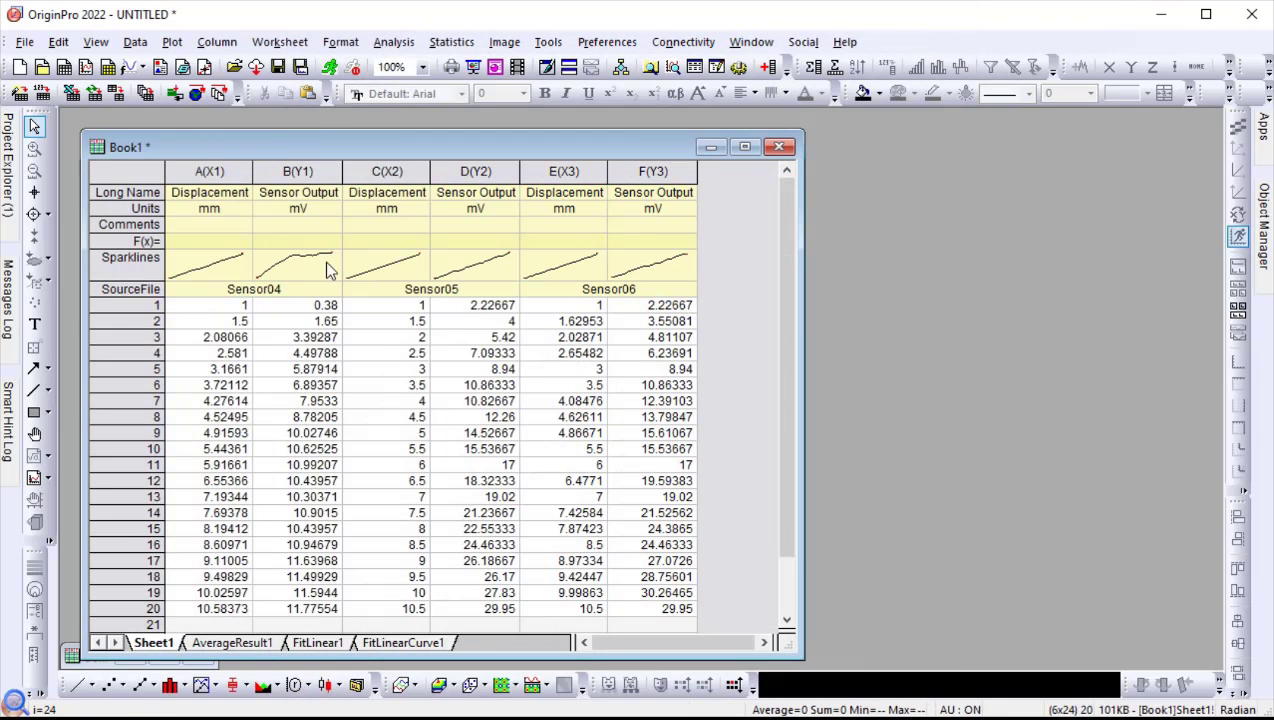
Save Book1 as analysis template '3sensor_analysis', then start a new project without saving the old one.
right_click(367, 142)
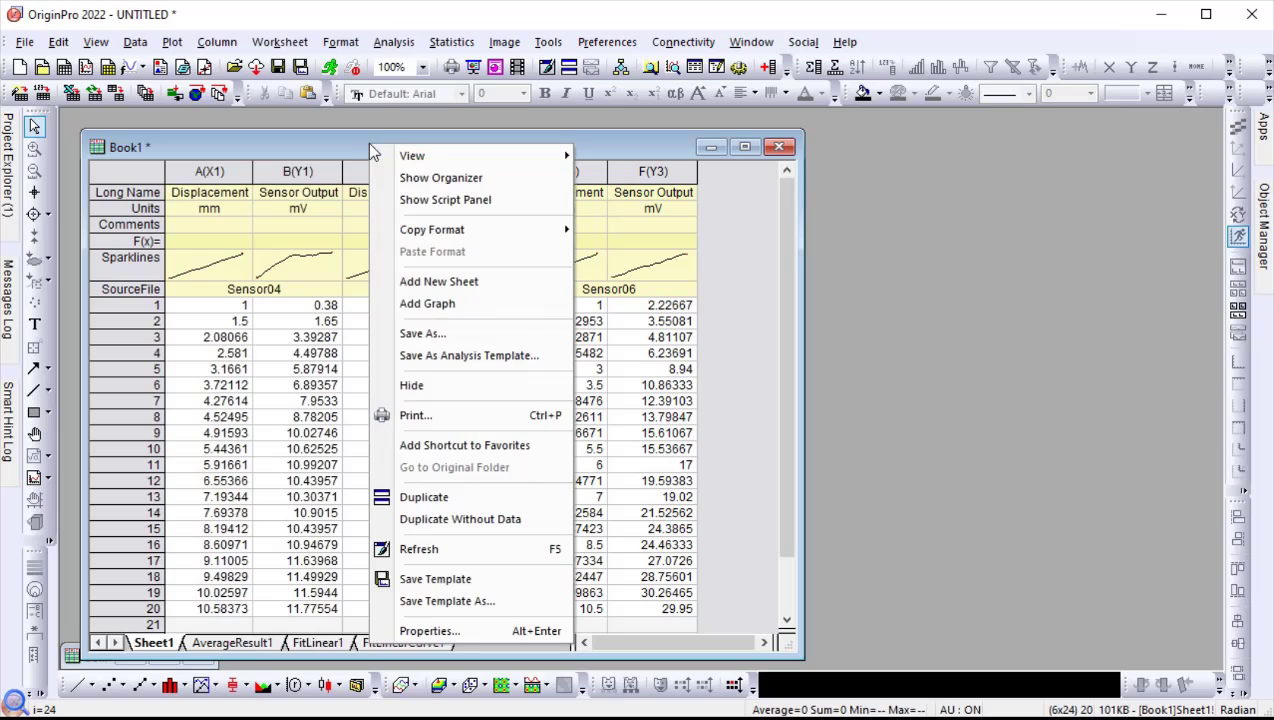
left_click(527, 362)
double_click(589, 345)
type("3sensor_analysis")
key("Return")
left_click(19, 66)
left_click(560, 413)
Reopen the 3sensor_analysis template from Recent Books as Book2.
left_click(24, 42)
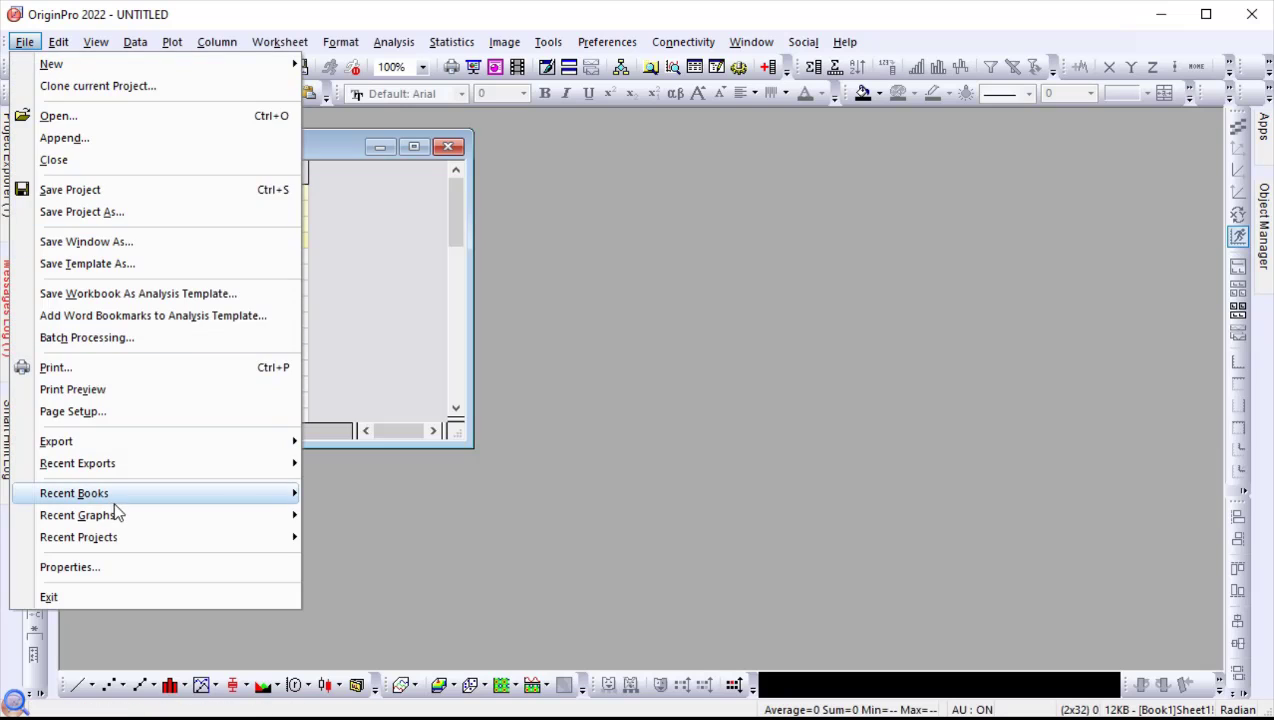
mouse_move(110, 495)
left_click(492, 494)
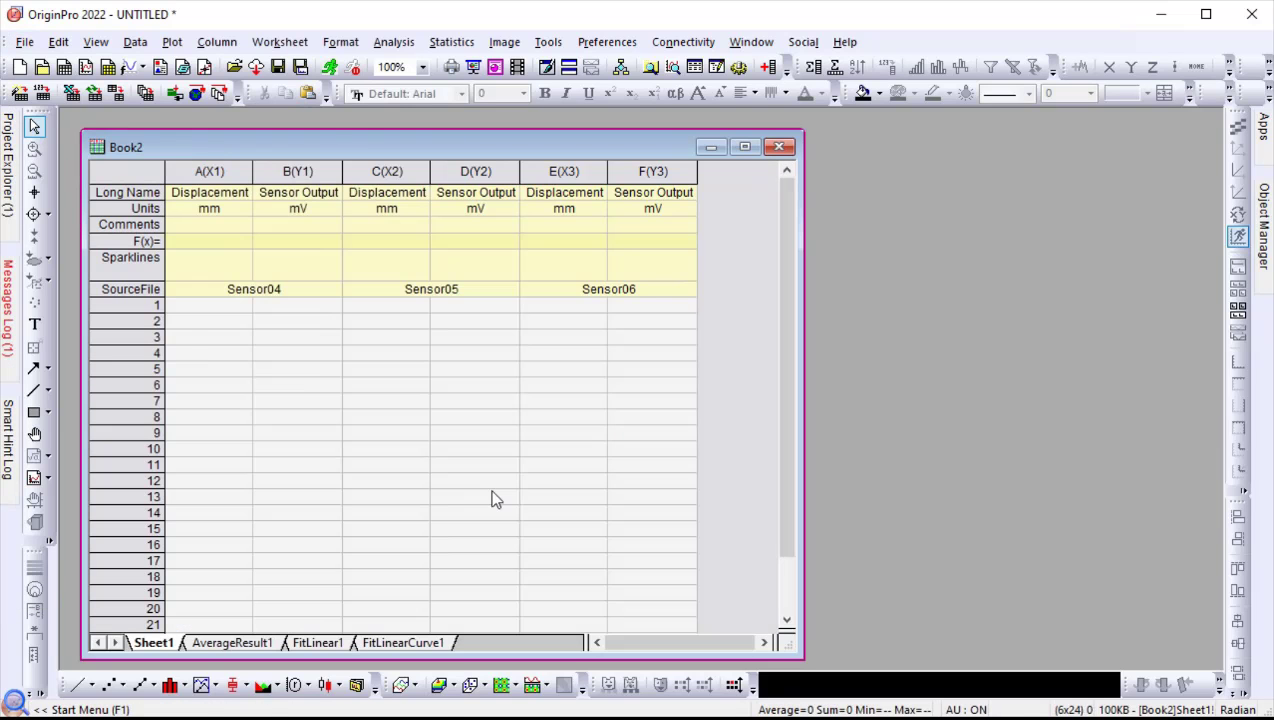
Import Sensor04, Sensor05 and Sensor06 into Book2 as multiple ASCII files.
left_click(135, 42)
mouse_move(200, 284)
left_click(430, 305)
left_click(437, 189)
left_click(437, 227, "shift")
left_click(790, 422)
left_click(896, 422)
left_click(852, 697)
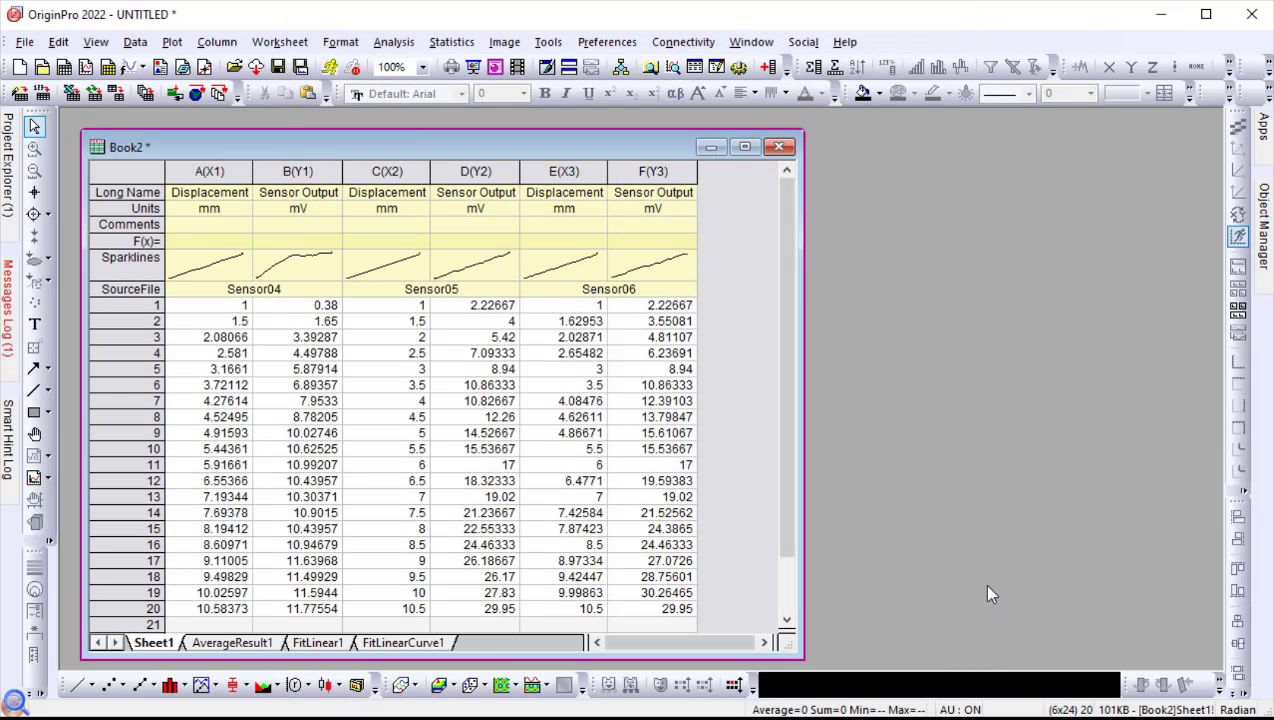